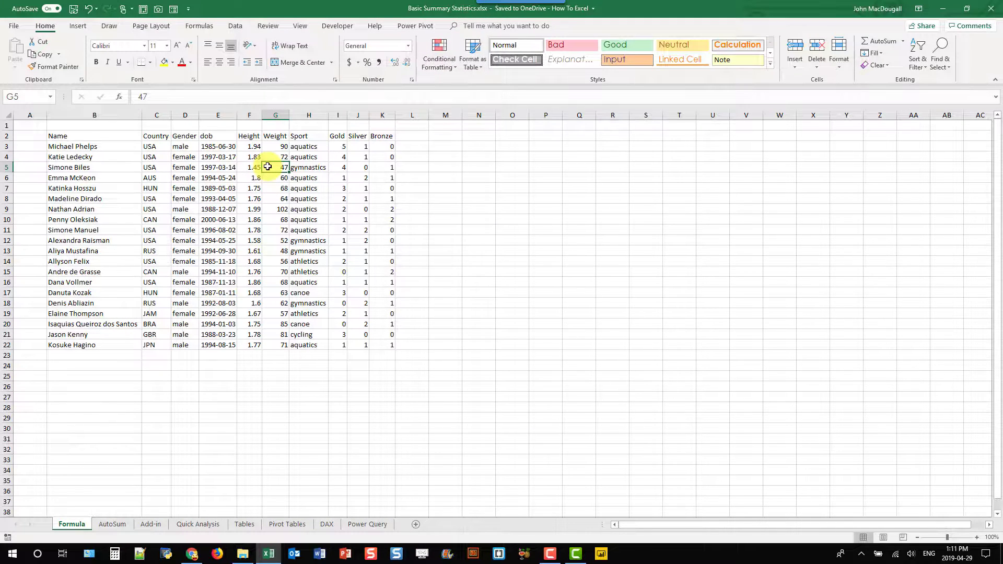
Check the status bar statistics for the Gold and Silver values, and review which calculations the status bar can display
{"action": "left_click_drag", "start_coordinate": [339, 147], "coordinate": [333, 343]}
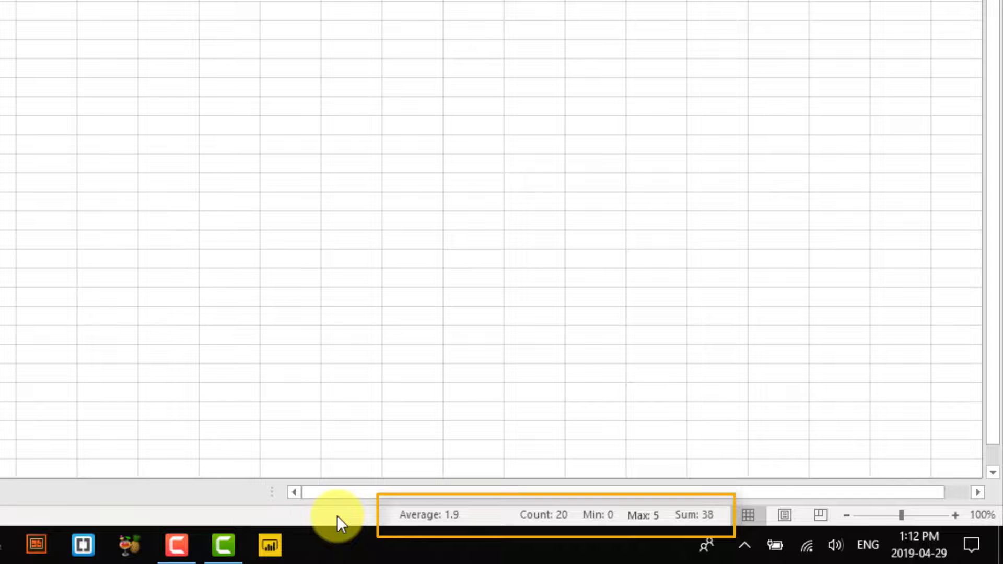
{"action": "right_click", "coordinate": [337, 516]}
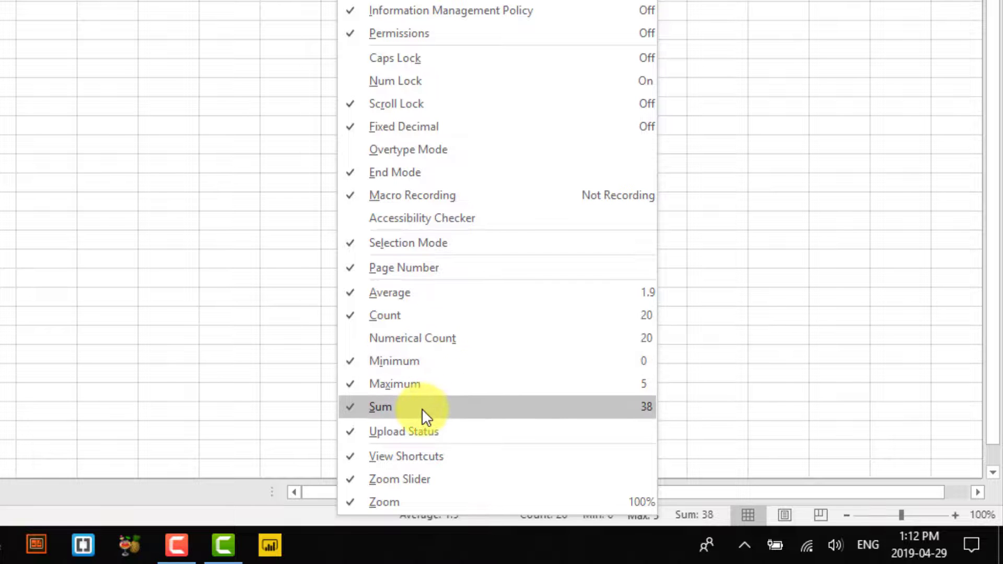
{"action": "left_click", "coordinate": [319, 518]}
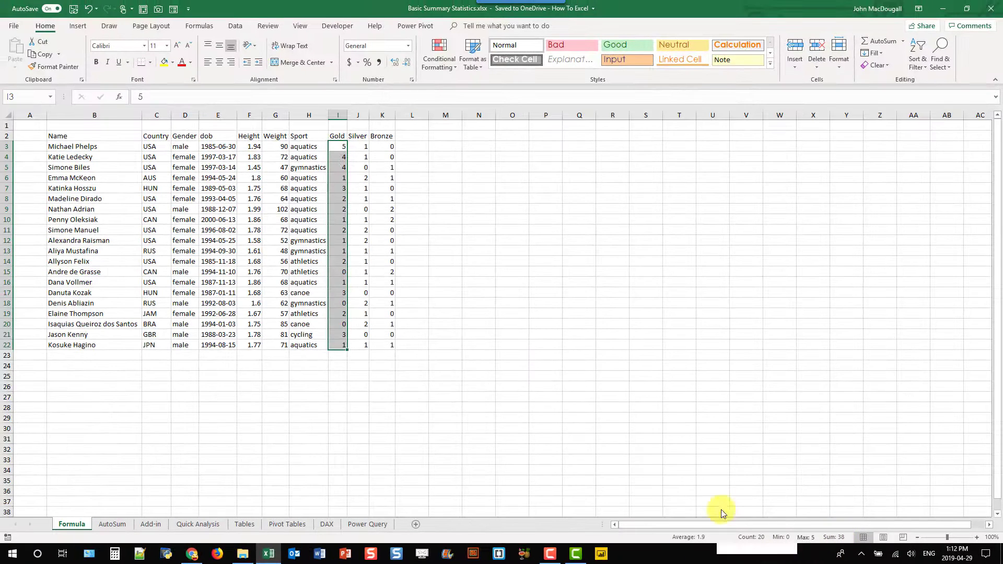
{"action": "left_click_drag", "start_coordinate": [358, 148], "coordinate": [360, 342]}
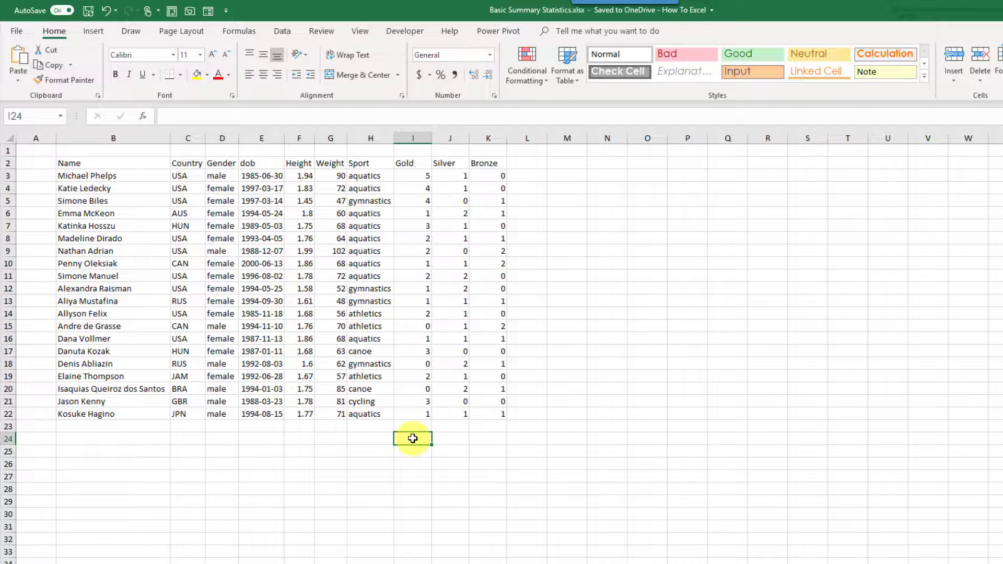
Enter the formula =SUM(I3:I22) in cell I24 to total the Gold medals
{"action": "type", "text": "="}
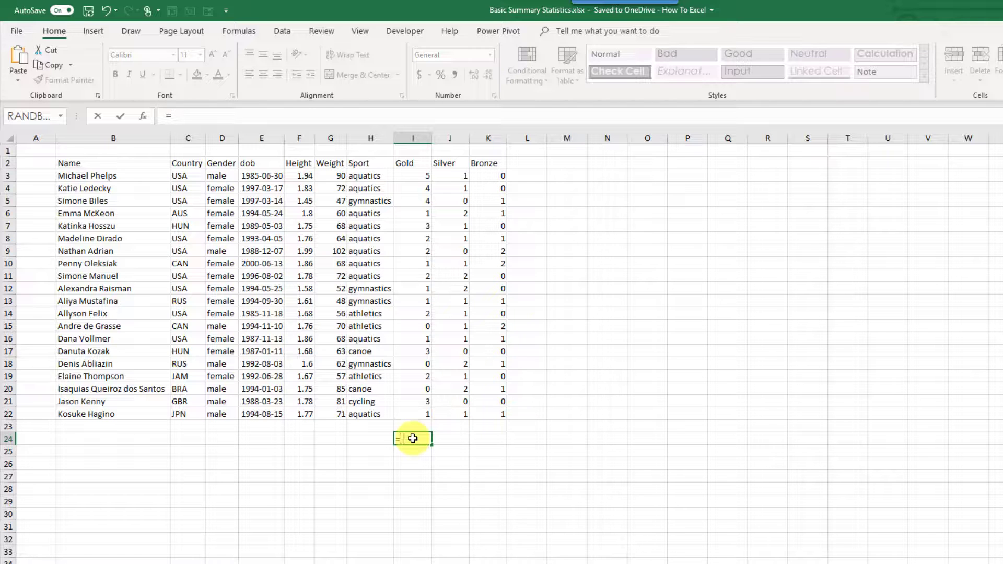
{"action": "type", "text": "su"}
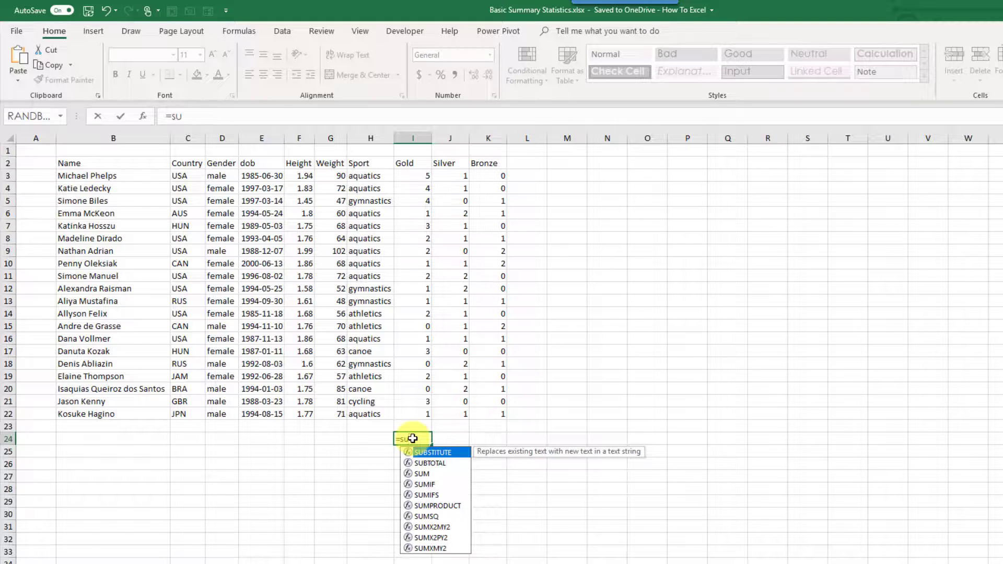
{"action": "key", "text": "Down"}
{"action": "key", "text": "Down"}
{"action": "key", "text": "Tab"}
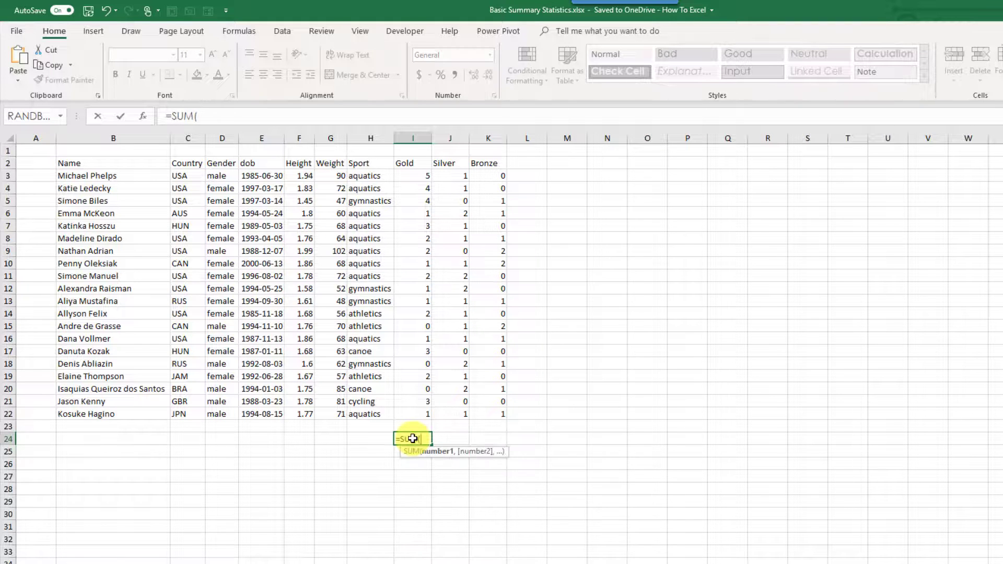
{"action": "left_click", "coordinate": [412, 413]}
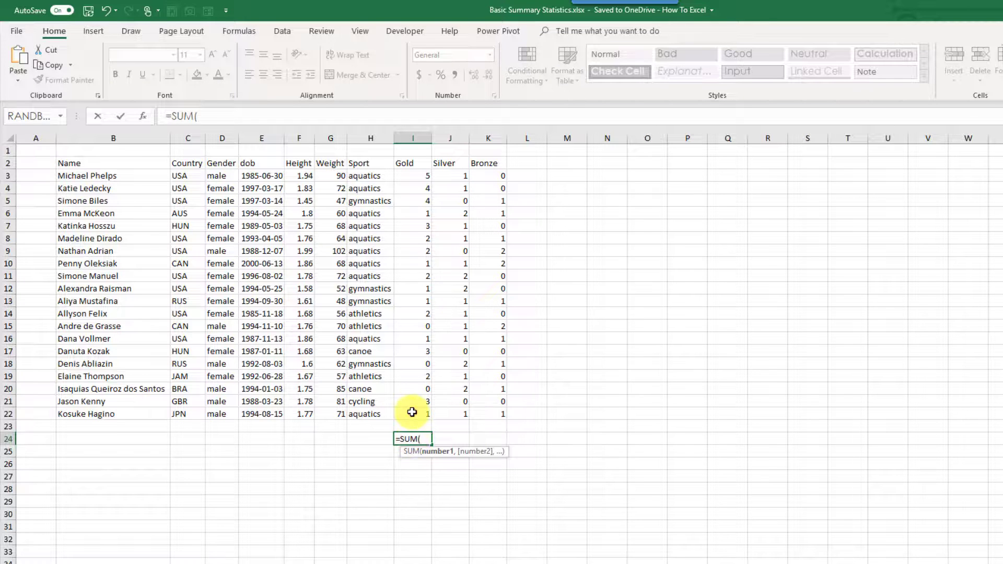
{"action": "left_click_drag", "start_coordinate": [413, 389], "coordinate": [413, 176]}
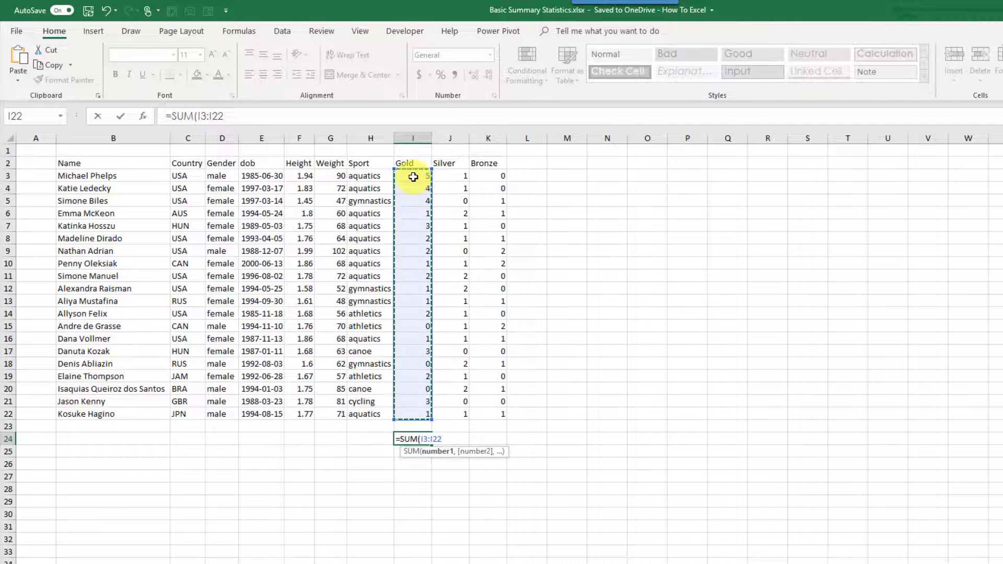
{"action": "type", "text": ")"}
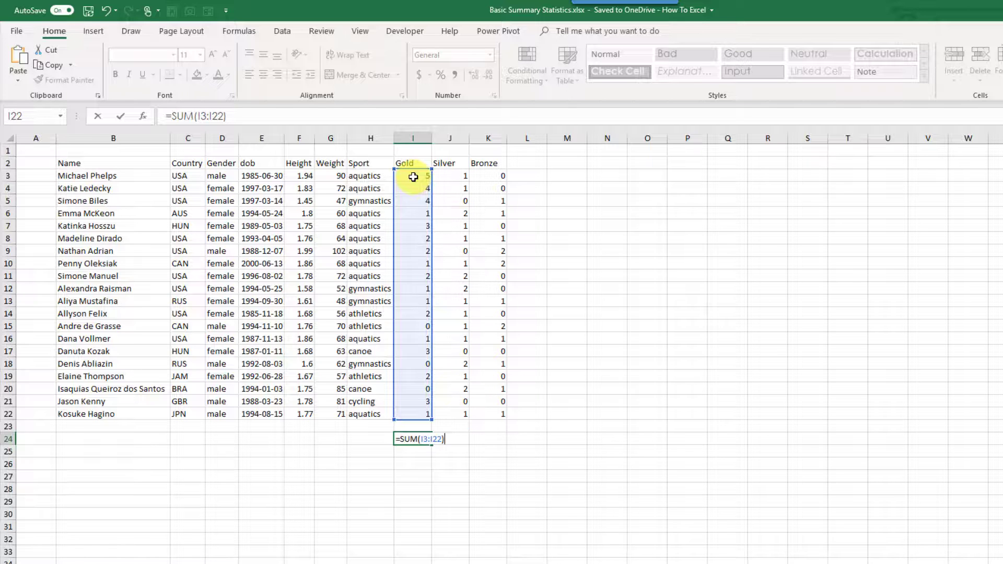
{"action": "key", "text": "Return"}
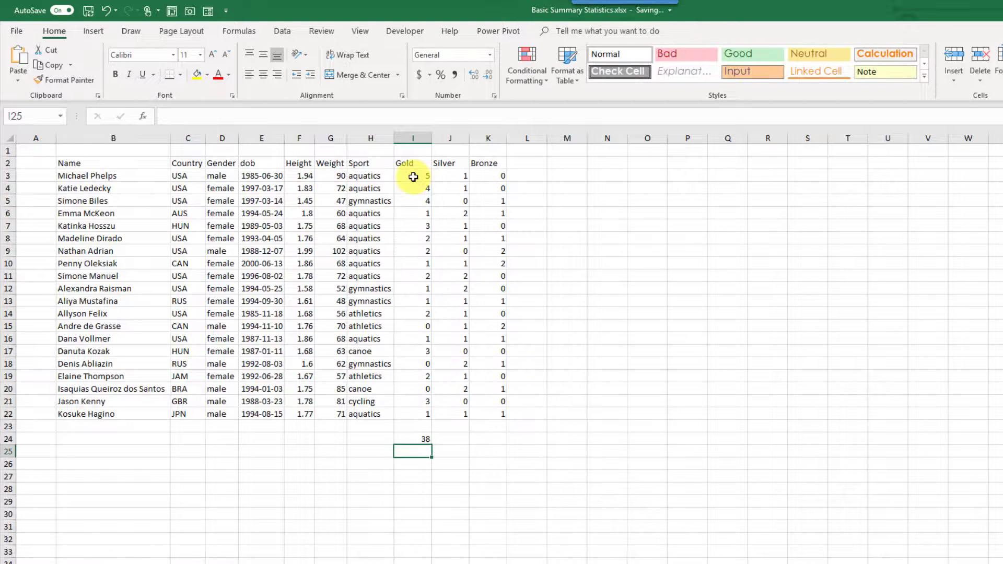
Enter the formula =COUNT(I3:I22) in cell I25 to count the Gold values
{"action": "type", "text": "=cou"}
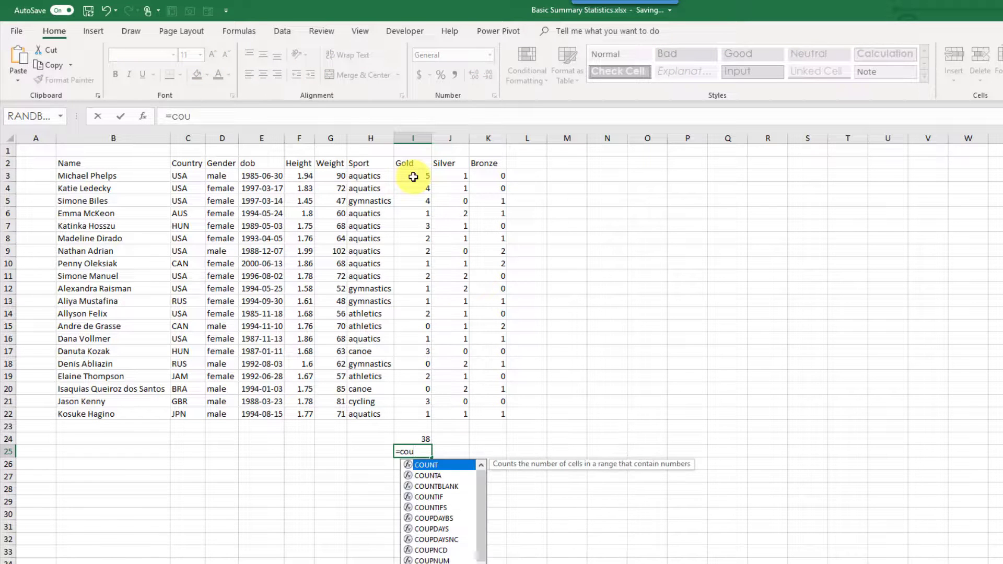
{"action": "key", "text": "Tab"}
{"action": "left_click_drag", "start_coordinate": [413, 177], "coordinate": [414, 413]}
{"action": "type", "text": ")"}
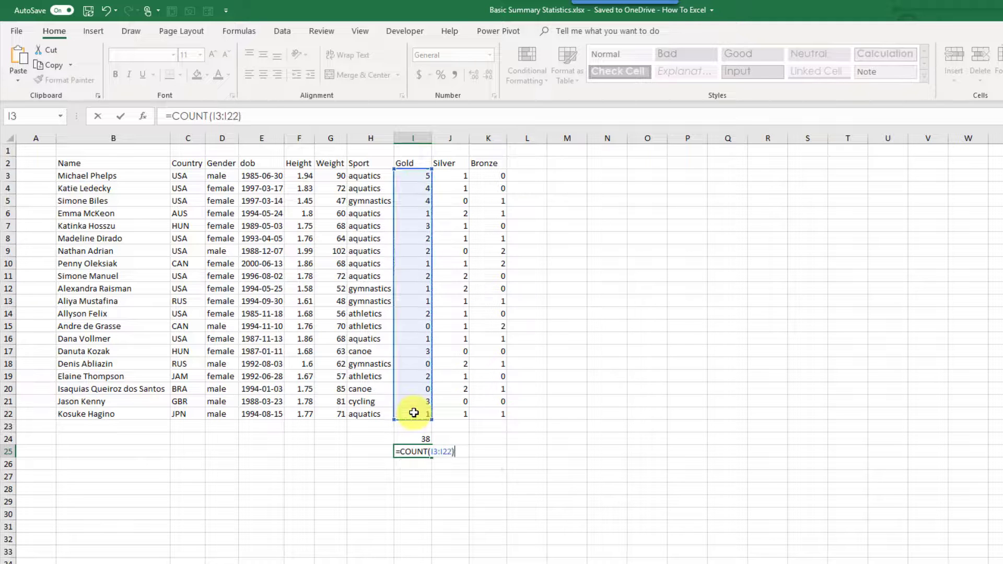
{"action": "key", "text": "Return"}
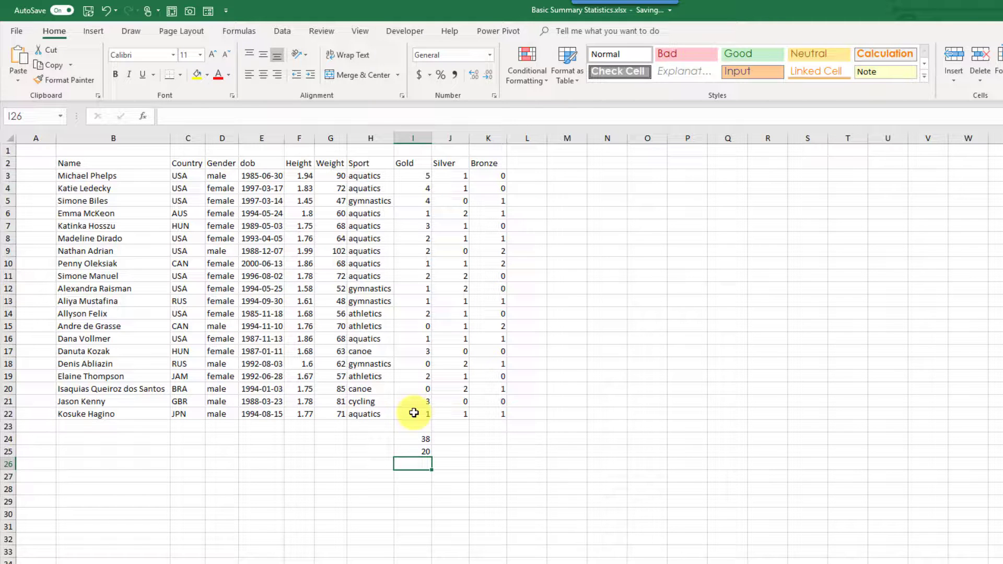
Enter an AVERAGE formula over the Gold values I3:I22 in cell I26
{"action": "type", "text": "=ave"}
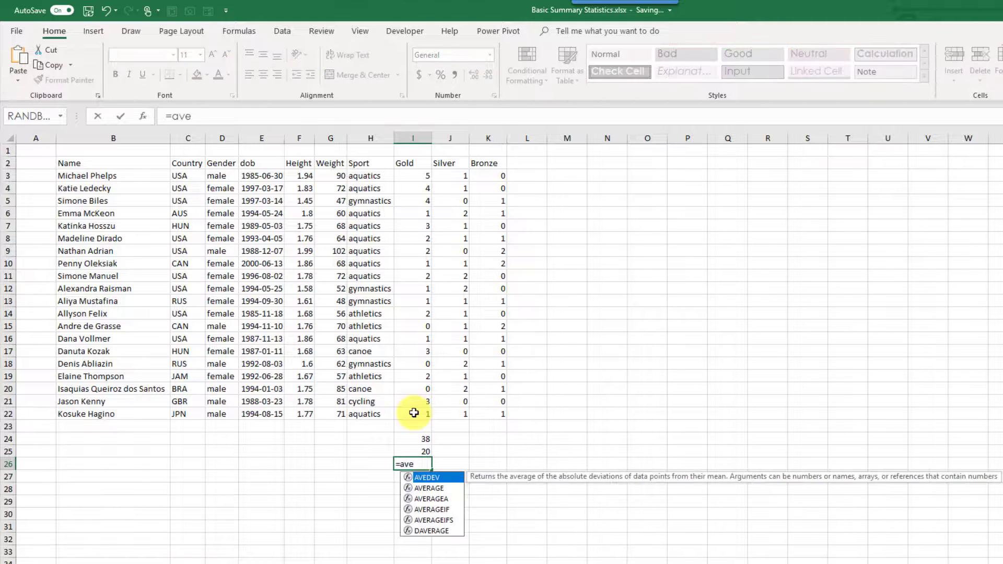
{"action": "key", "text": "Down"}
{"action": "key", "text": "Tab"}
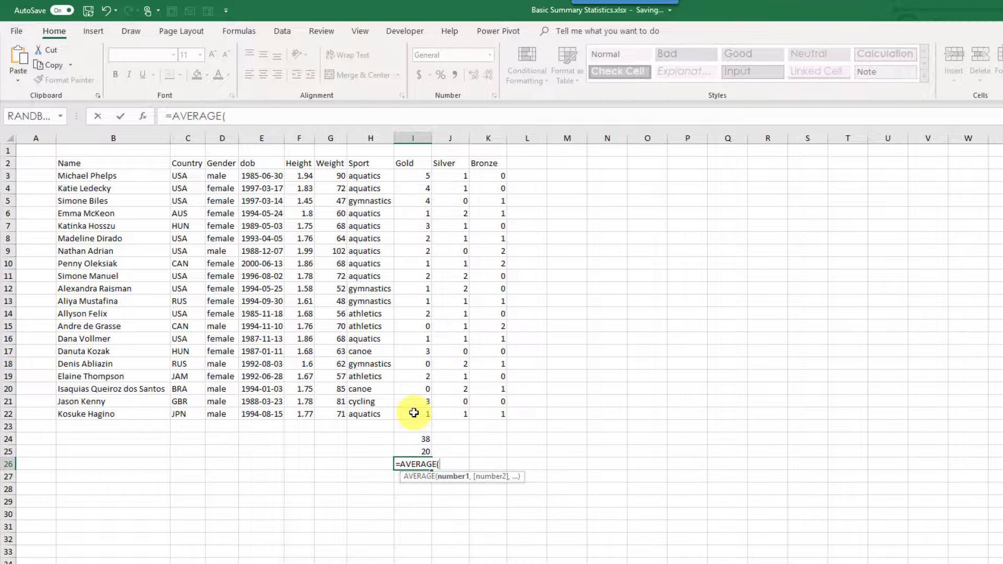
{"action": "left_click_drag", "start_coordinate": [414, 414], "coordinate": [415, 176]}
{"action": "type", "text": ")"}
{"action": "key", "text": "Return"}
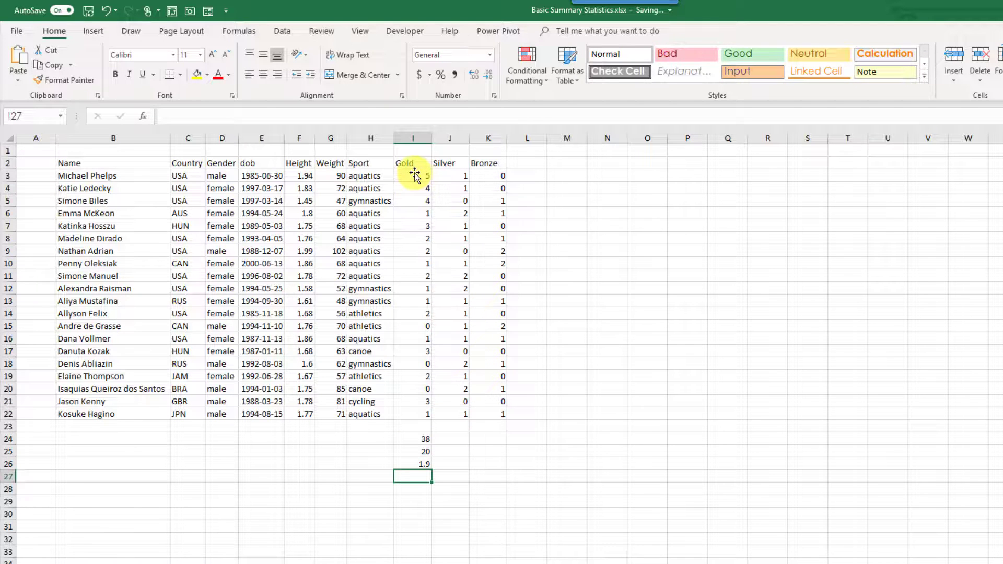
Enter a MIN formula over the Gold values I3:I22 in cell I27
{"action": "type", "text": "=min"}
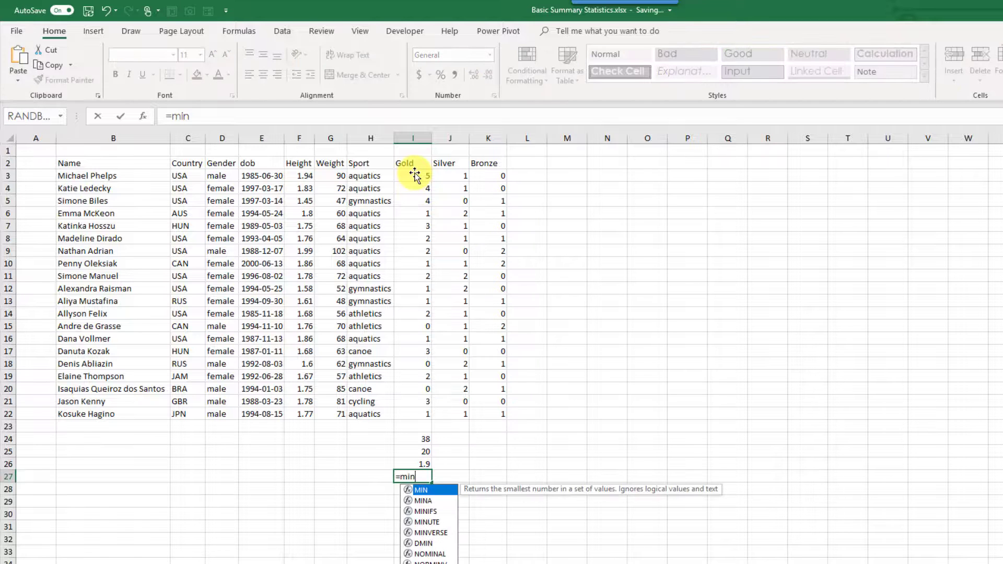
{"action": "key", "text": "Tab"}
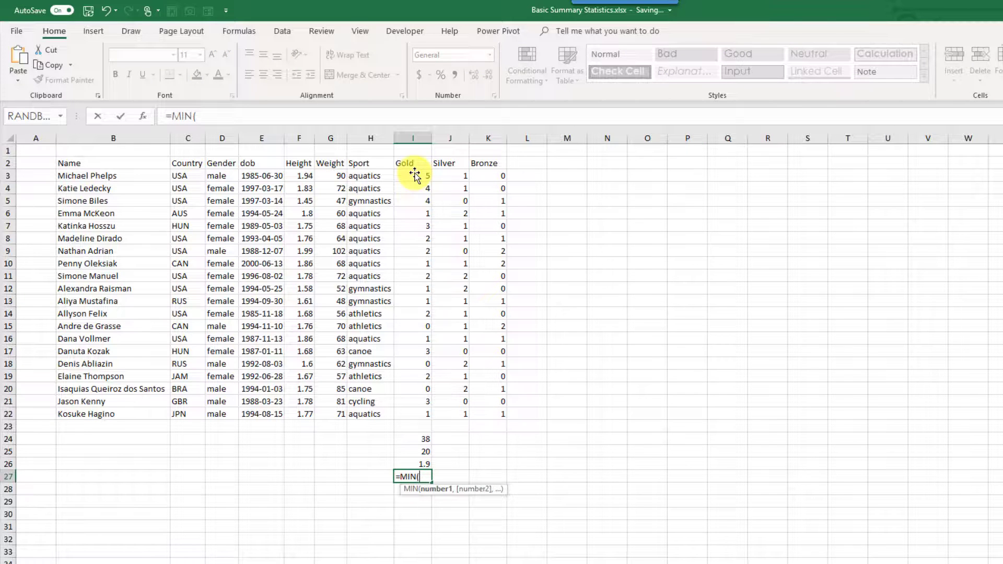
{"action": "left_click_drag", "start_coordinate": [413, 413], "coordinate": [414, 177]}
{"action": "key", "text": "Return"}
Enter a MAX formula over the Gold values in cell I28
{"action": "type", "text": "=ma"}
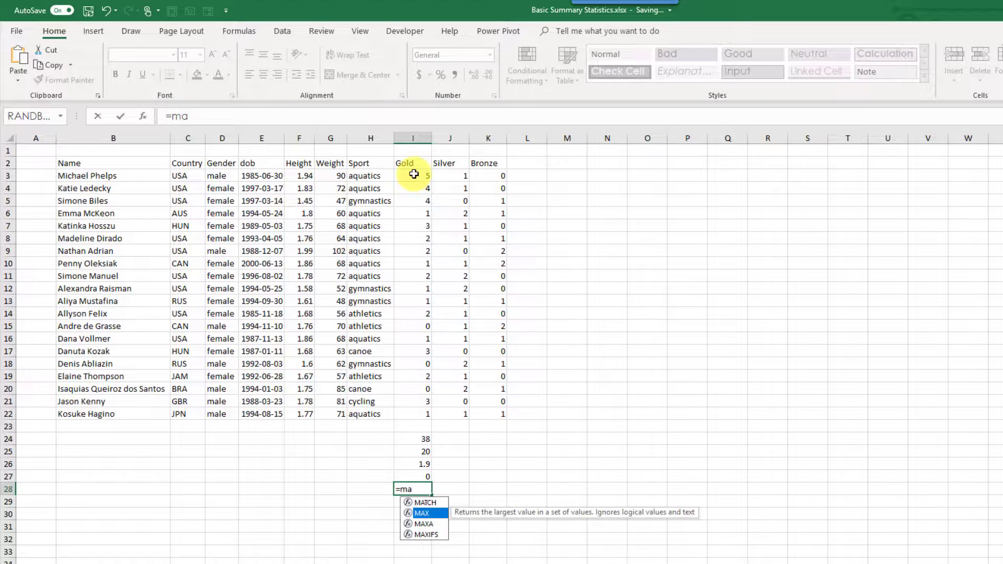
{"action": "key", "text": "Tab"}
{"action": "left_click_drag", "start_coordinate": [414, 175], "coordinate": [418, 408]}
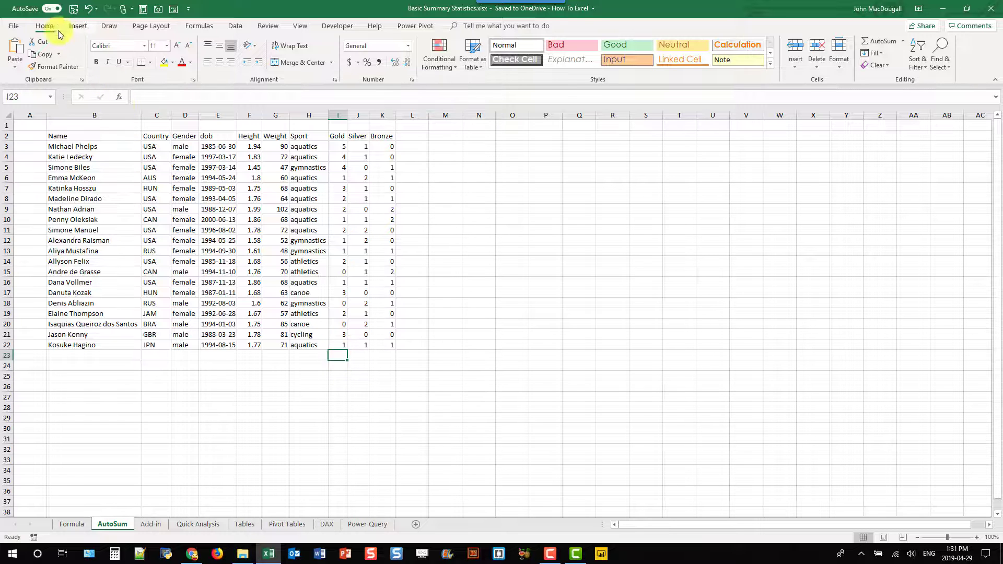
On the AutoSum sheet, total the Gold column in cell I23 with AutoSum and clear the cell again
{"action": "left_click", "coordinate": [882, 46]}
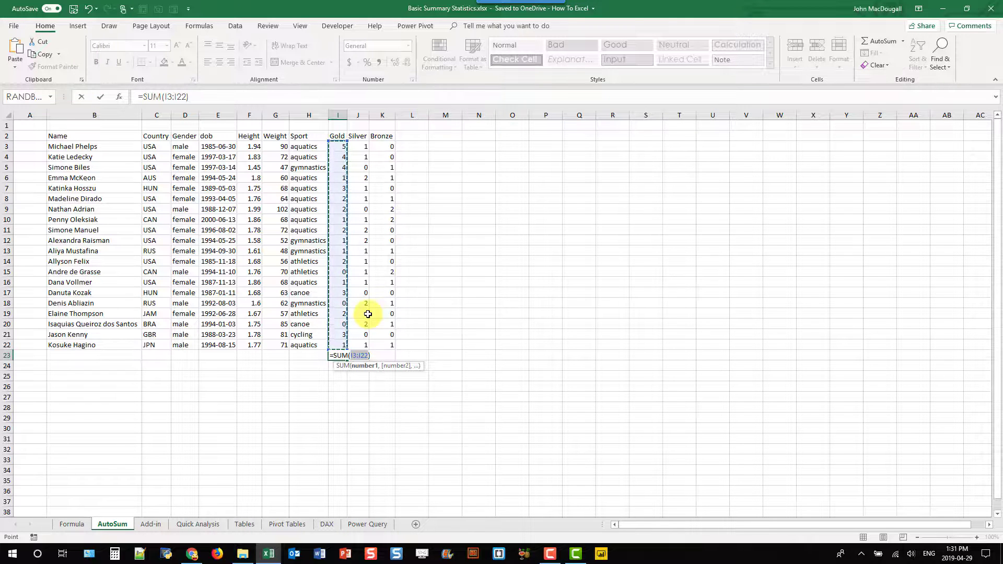
{"action": "key", "text": "Return"}
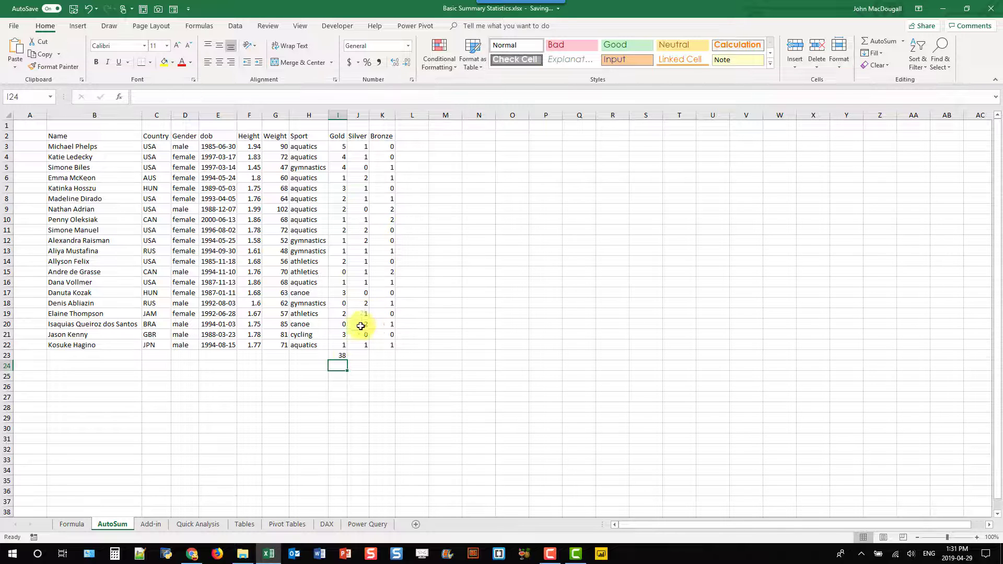
{"action": "left_click", "coordinate": [342, 355]}
{"action": "key", "text": "Delete"}
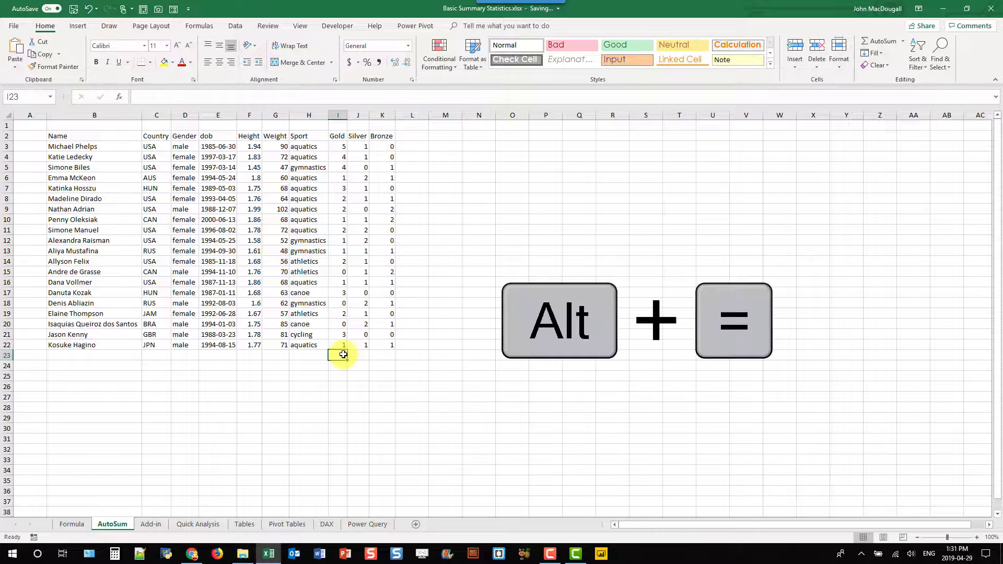
Try the AutoSum of I3:I22 in cell I23 once more
{"action": "key", "text": "alt+equal"}
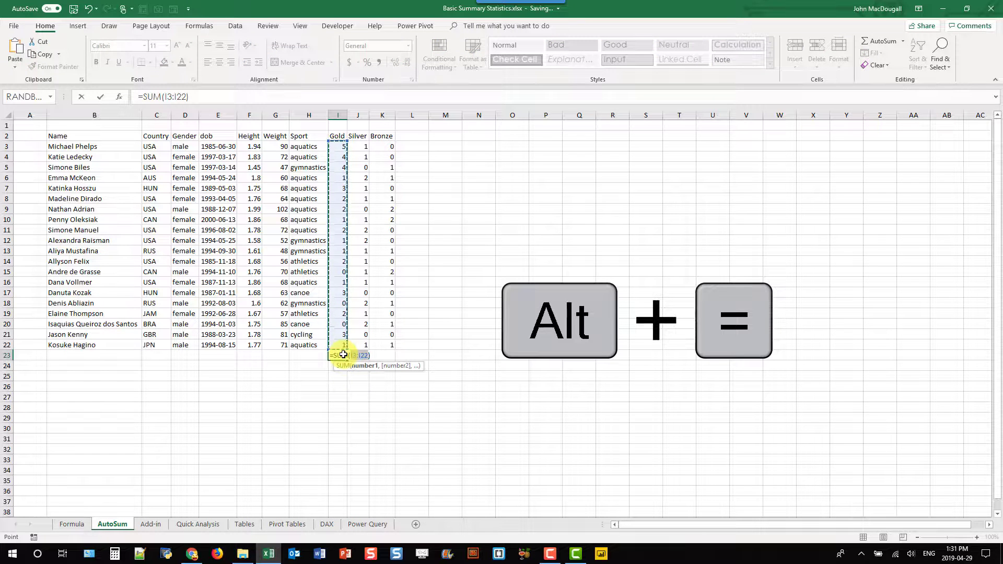
{"action": "key", "text": "Return"}
{"action": "key", "text": "Escape"}
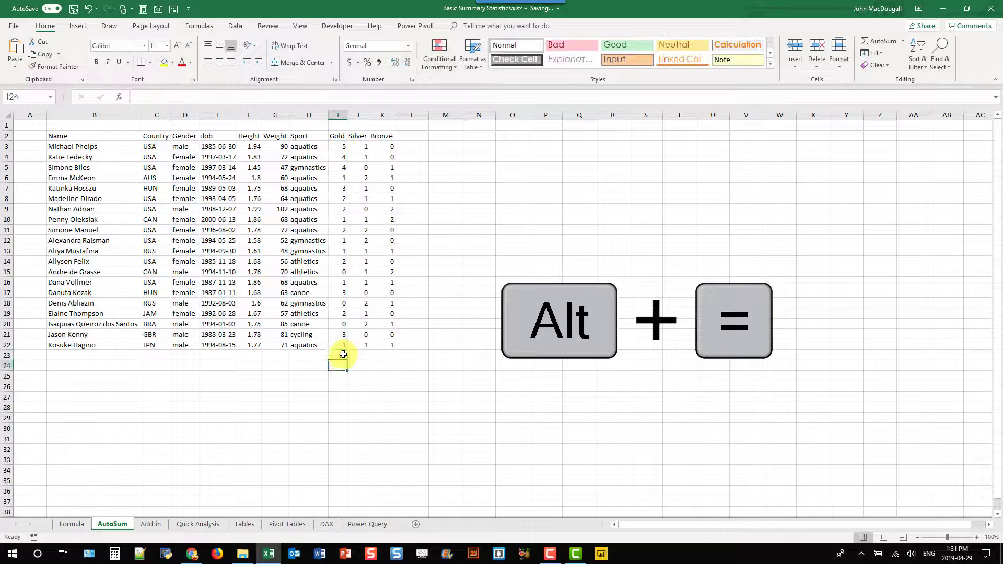
AutoSum the Gold, Silver and Bronze columns into I23:K23 and inspect each SUM formula's range
{"action": "left_click_drag", "start_coordinate": [340, 355], "coordinate": [387, 355]}
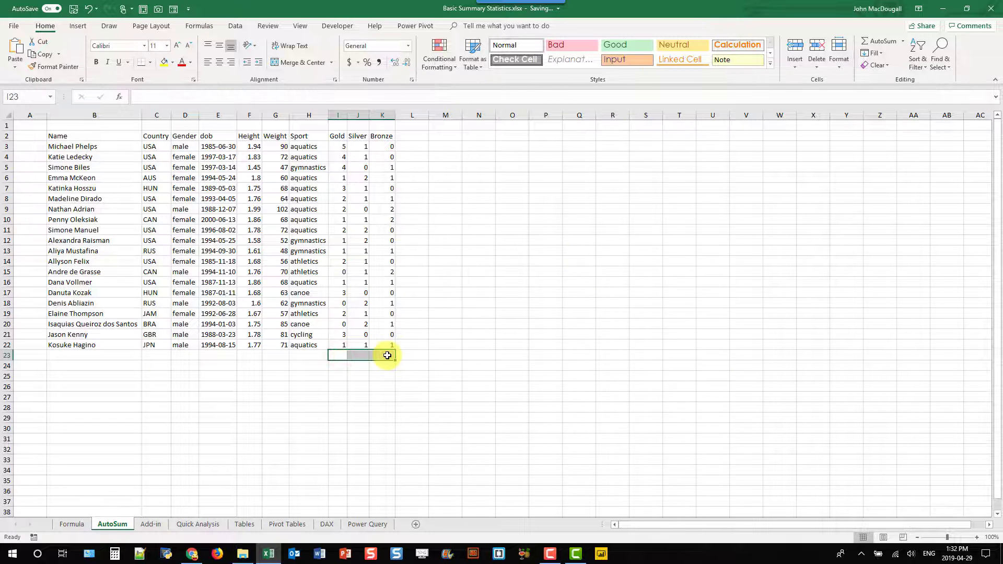
{"action": "left_click", "coordinate": [880, 40]}
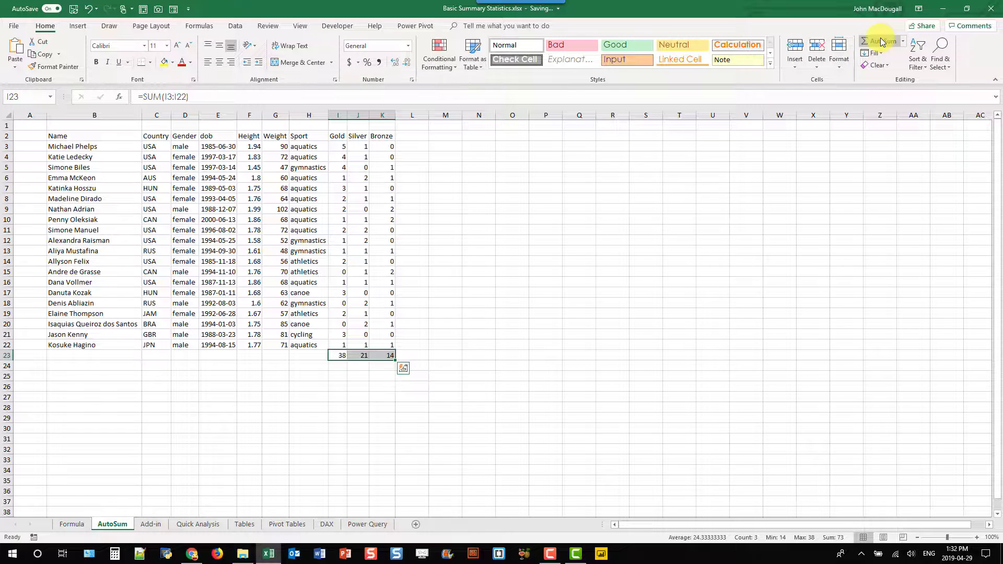
{"action": "key", "text": "F2"}
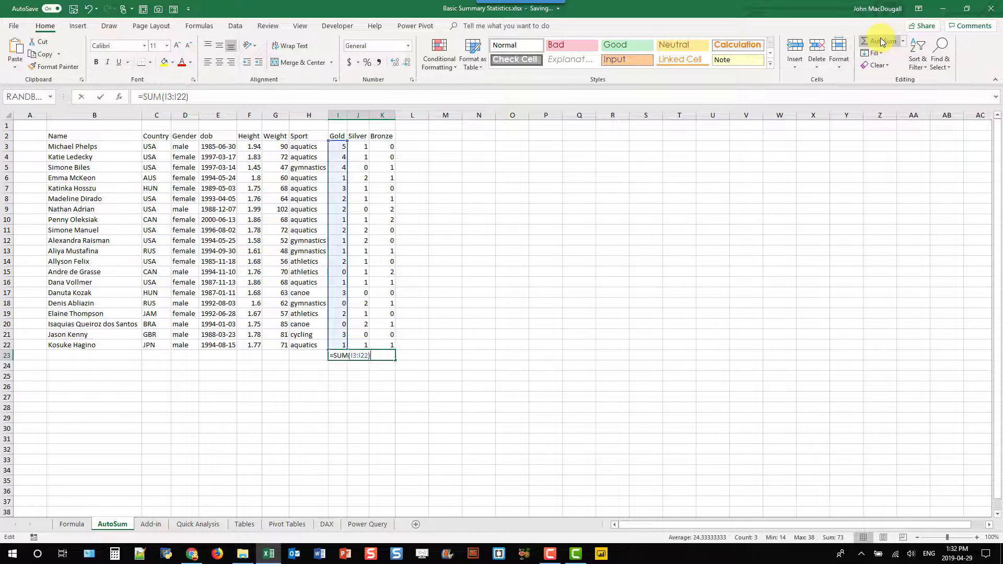
{"action": "key", "text": "Tab"}
{"action": "key", "text": "F2"}
{"action": "key", "text": "Tab"}
{"action": "key", "text": "F2"}
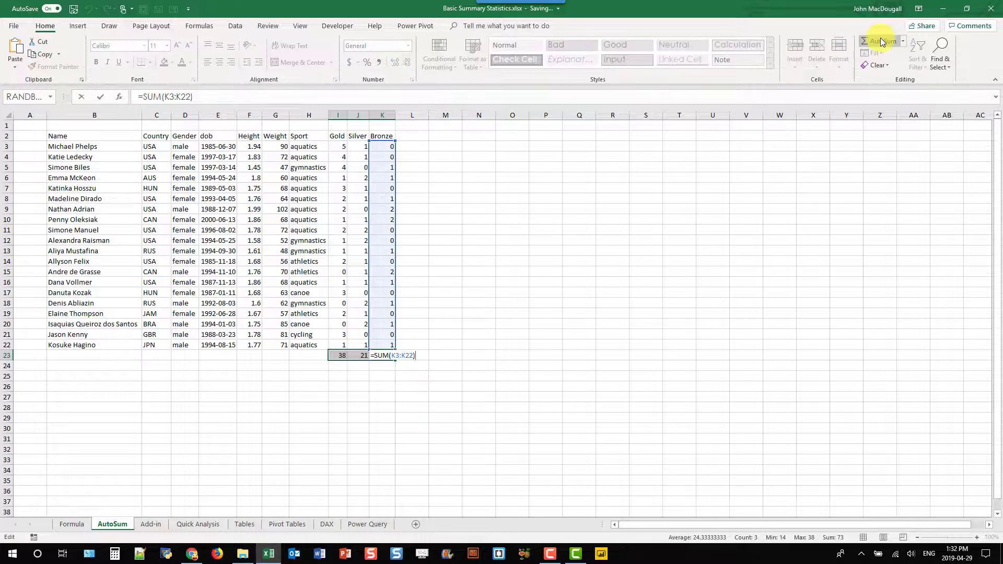
{"action": "key", "text": "Tab"}
Clear the sums in I23:K23, fill the row with AutoSum averages of the medal columns, and inspect the first formula
{"action": "key", "text": "Delete"}
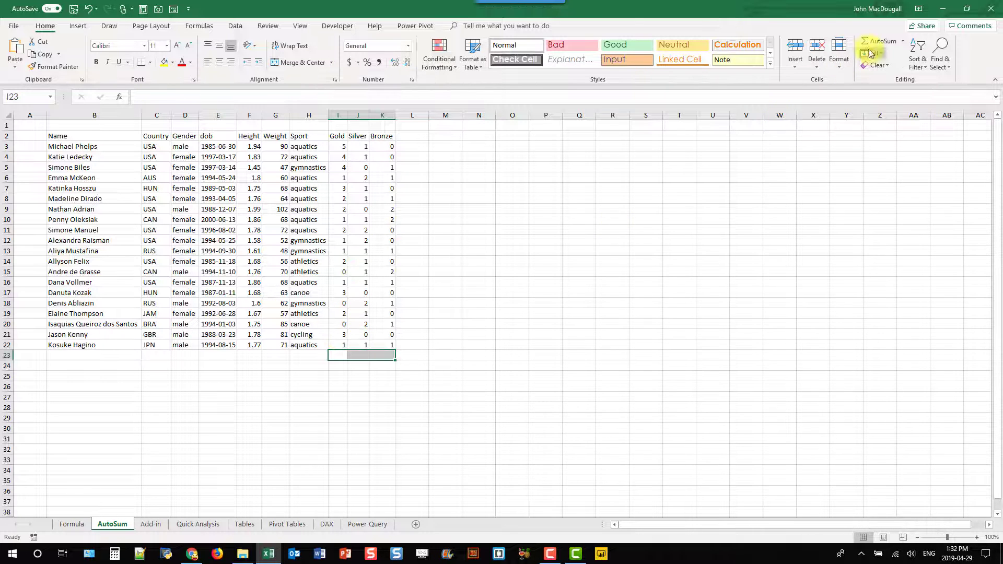
{"action": "left_click", "coordinate": [903, 42]}
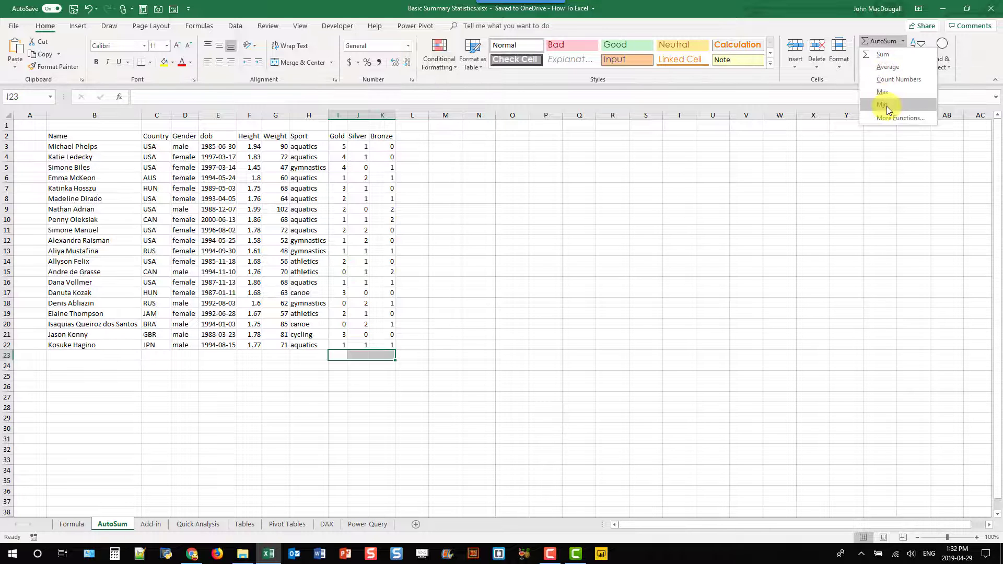
{"action": "left_click", "coordinate": [895, 65]}
{"action": "key", "text": "F2"}
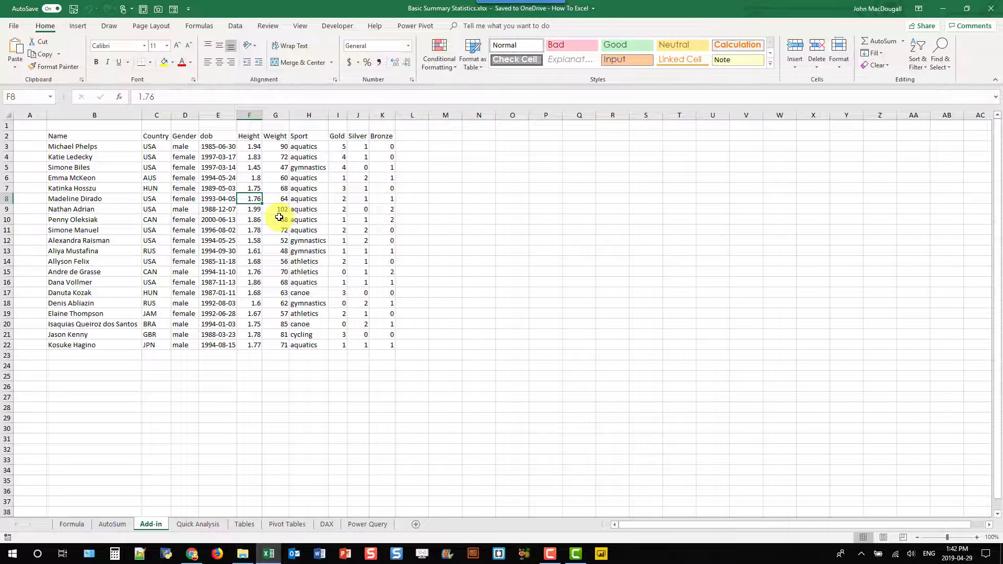
Enable the Analysis ToolPak through the Excel Add-ins manager in the program options
{"action": "left_click", "coordinate": [16, 27]}
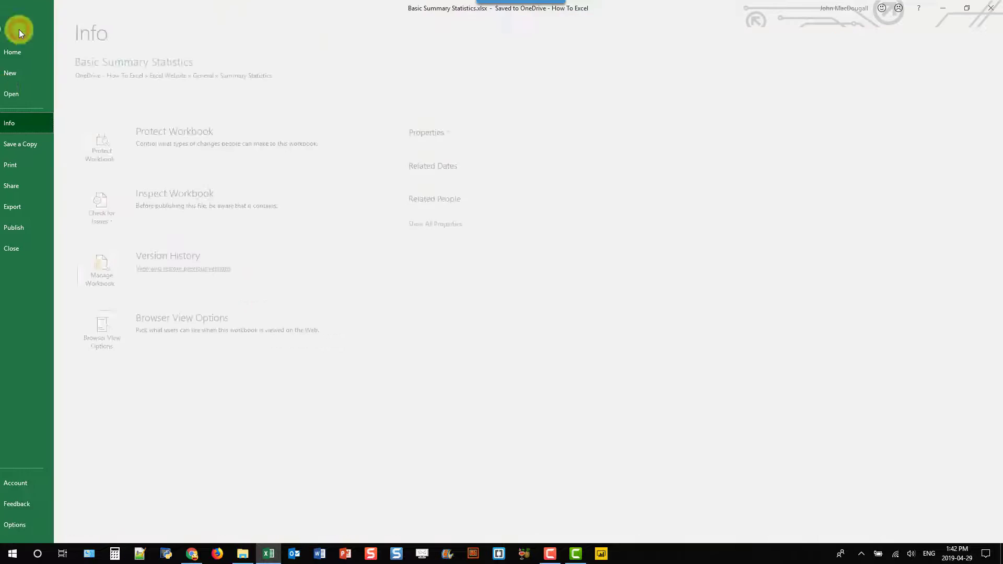
{"action": "left_click", "coordinate": [34, 525]}
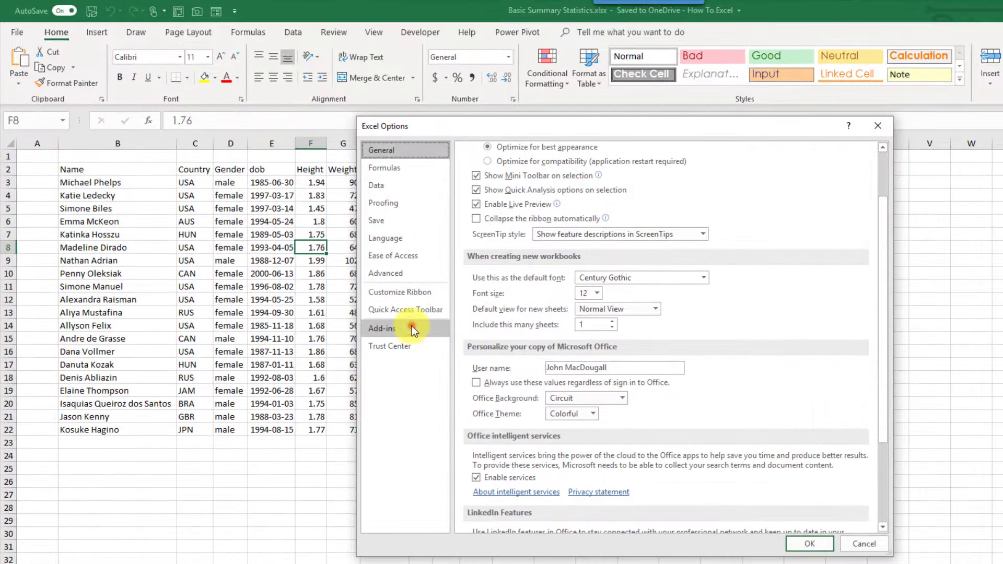
{"action": "left_click", "coordinate": [412, 328]}
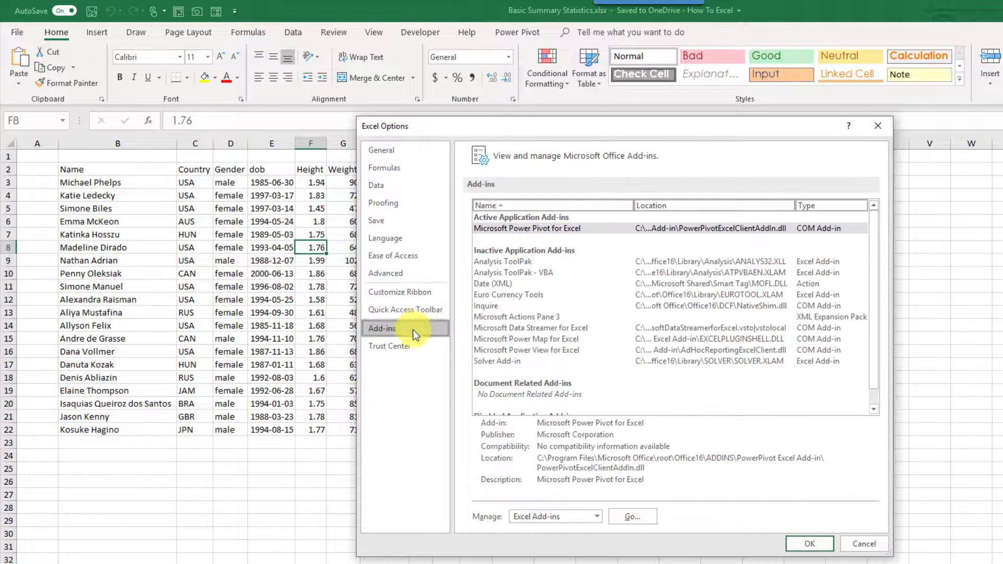
{"action": "left_click", "coordinate": [553, 517]}
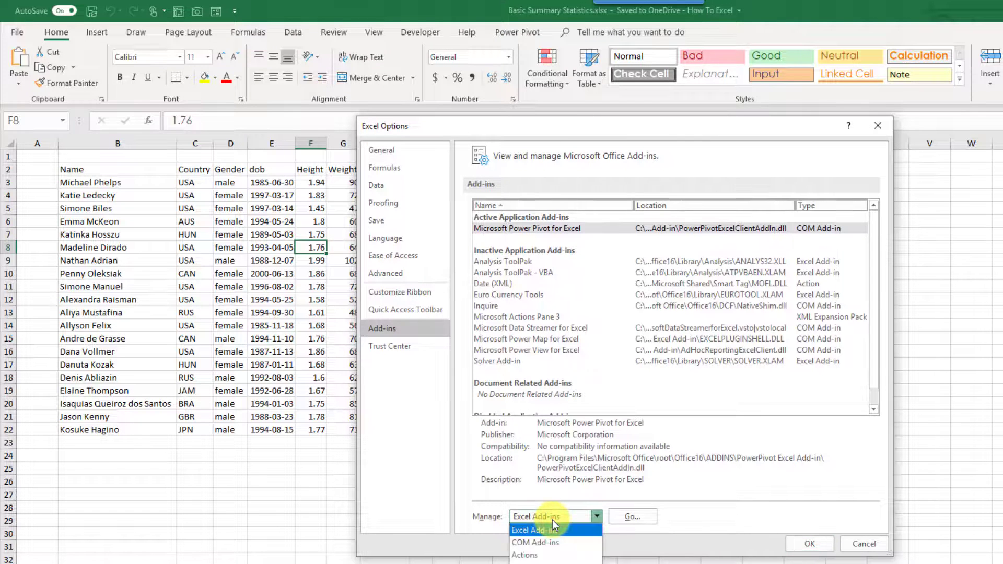
{"action": "left_click", "coordinate": [553, 528]}
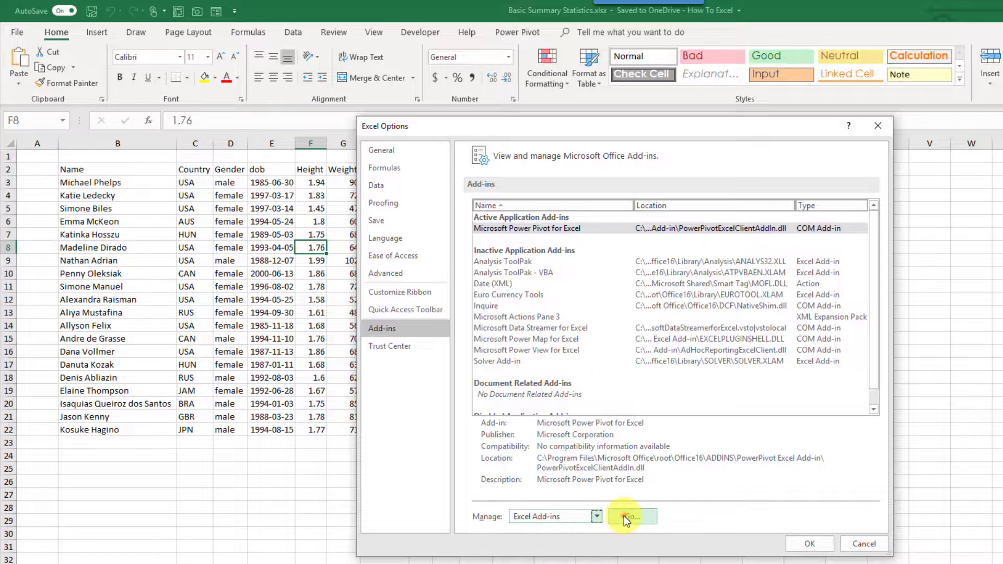
{"action": "left_click", "coordinate": [624, 516]}
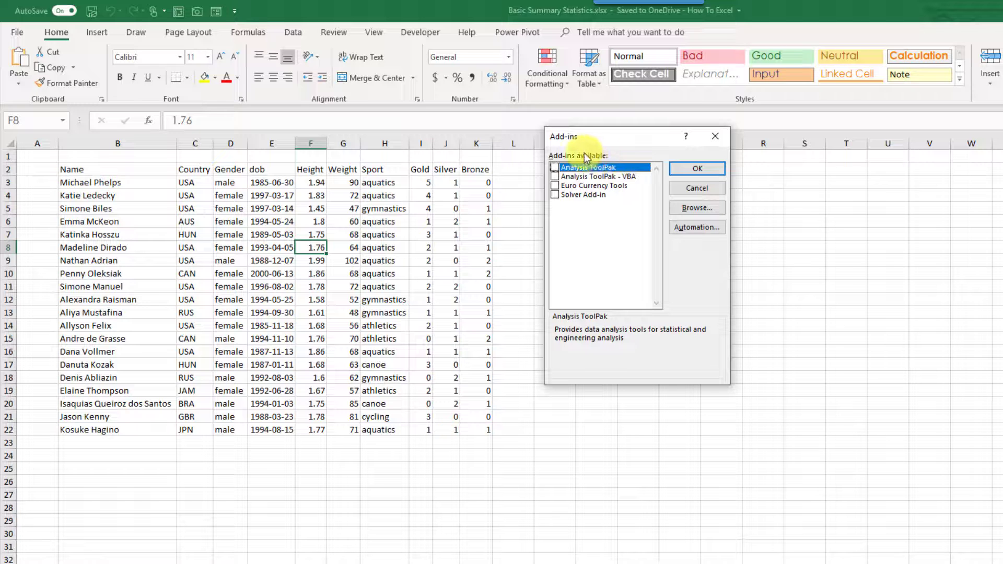
{"action": "left_click", "coordinate": [556, 168]}
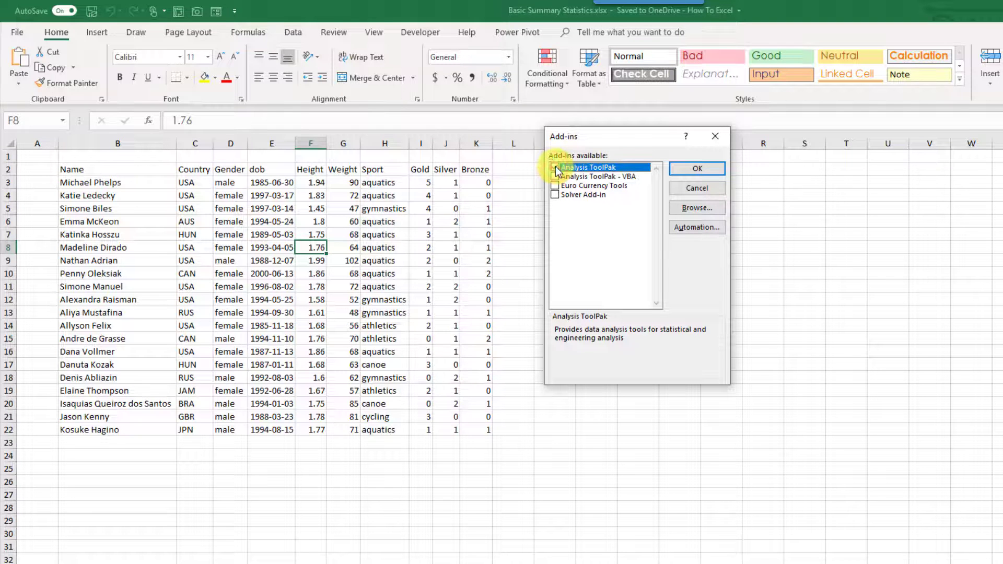
{"action": "left_click", "coordinate": [699, 168]}
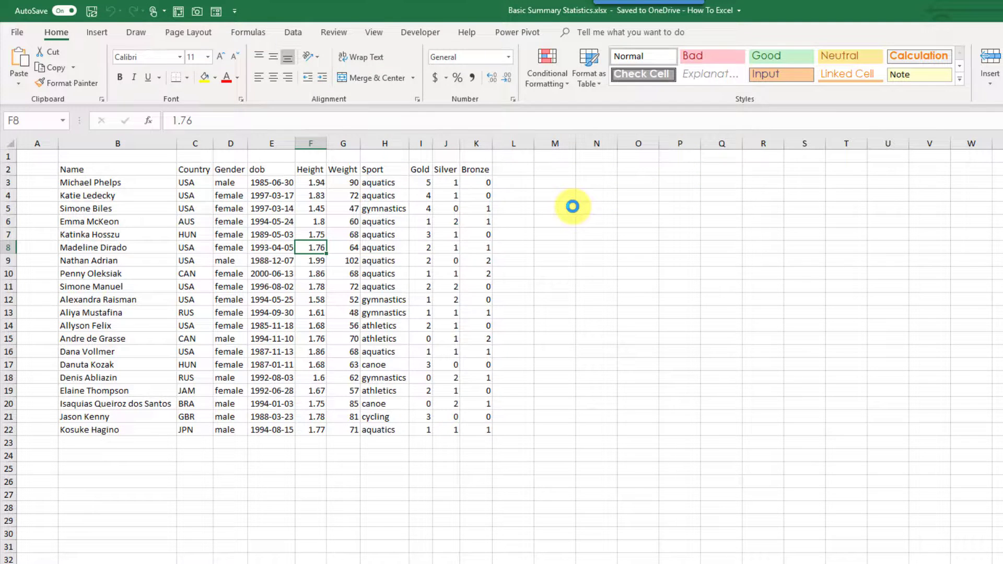
Start the Descriptive Statistics tool from the Data Analysis tools
{"action": "left_click", "coordinate": [297, 33]}
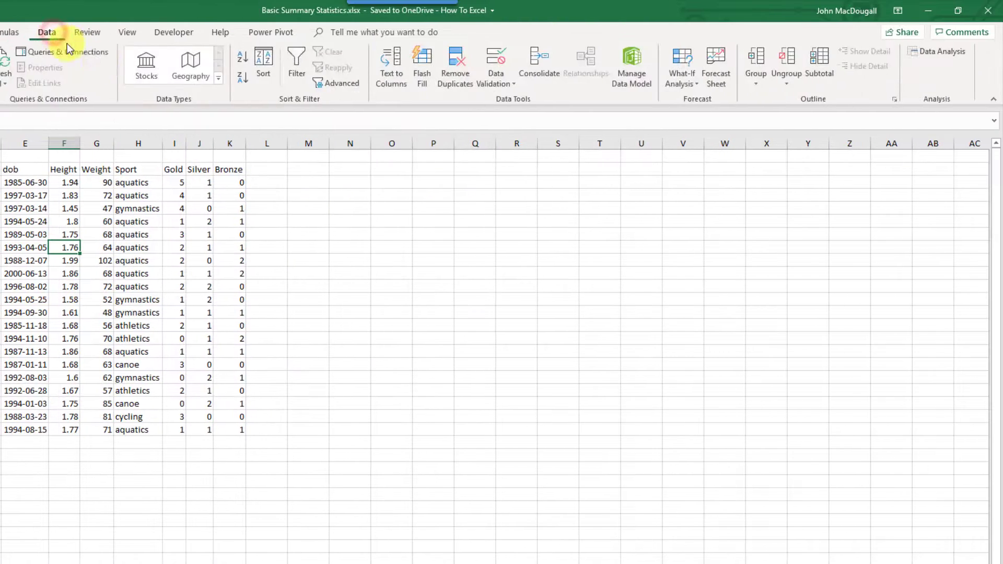
{"action": "left_click", "coordinate": [942, 52]}
{"action": "left_click", "coordinate": [939, 50]}
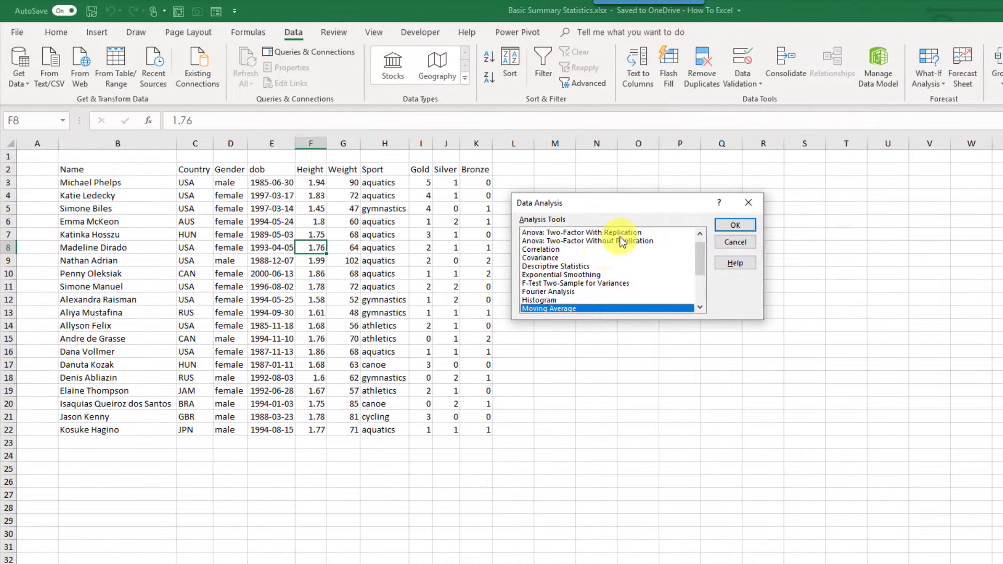
{"action": "left_click", "coordinate": [601, 266]}
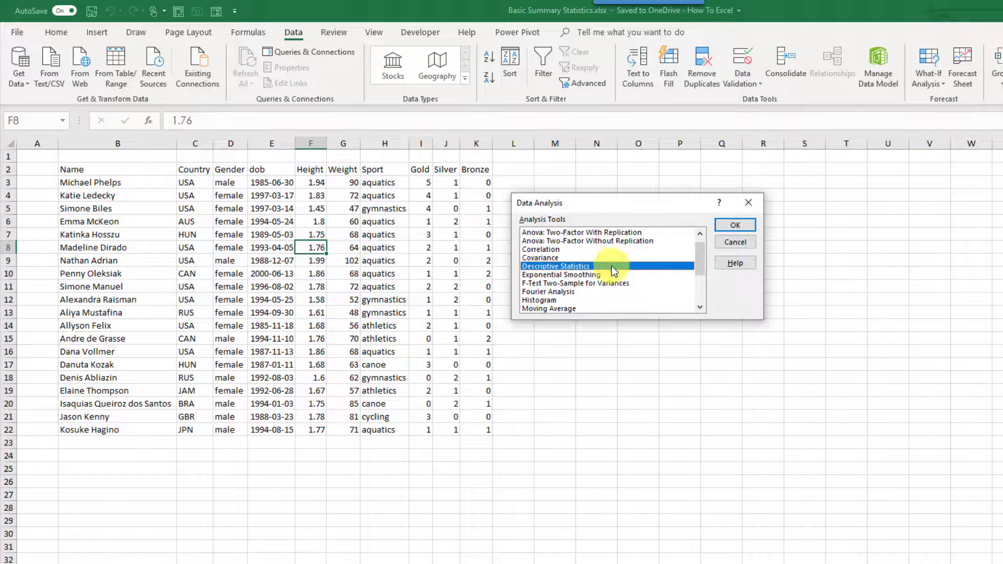
{"action": "left_click", "coordinate": [735, 226]}
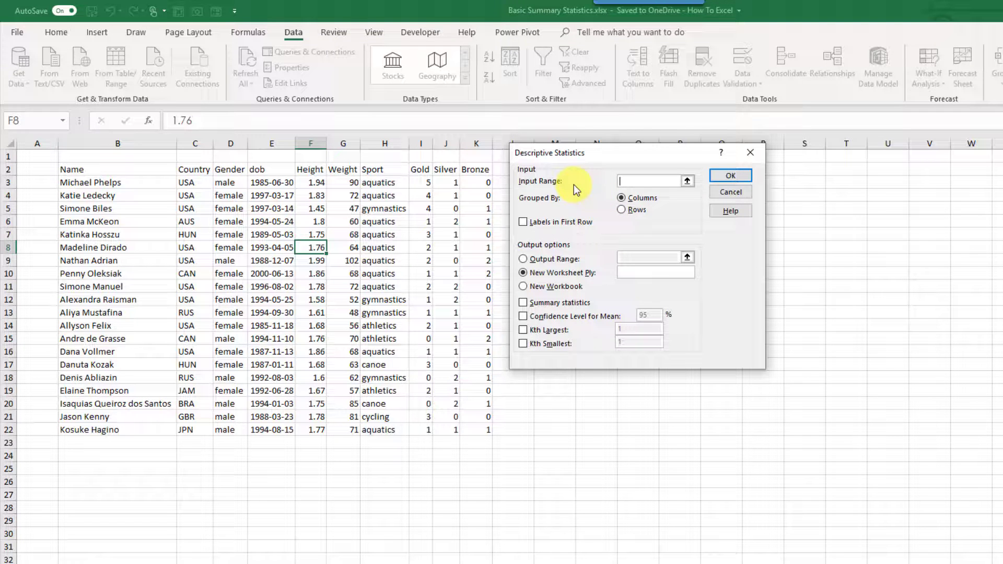
Set the input range to the medal columns I2:K22 and mark the first row as labels
{"action": "left_click", "coordinate": [687, 181]}
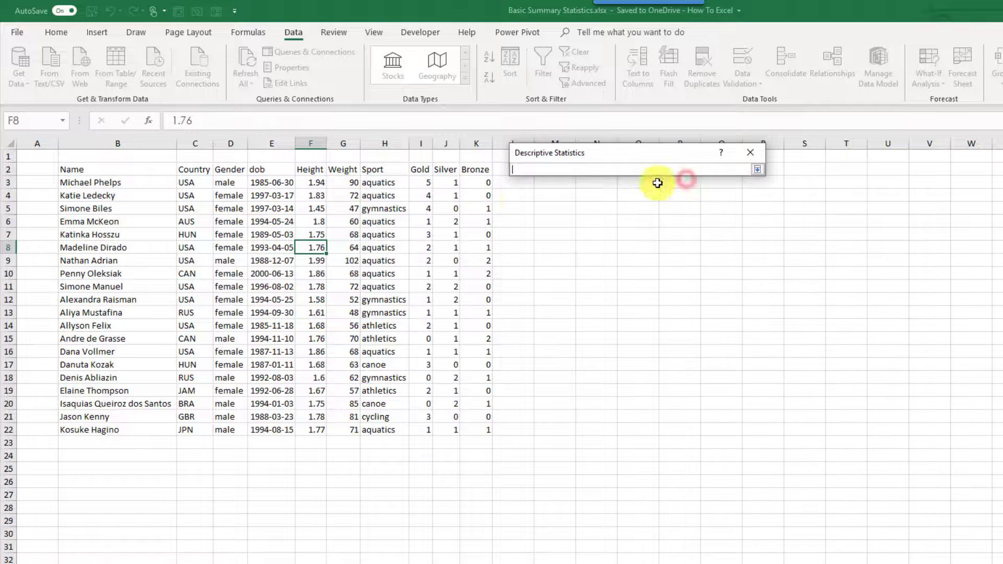
{"action": "left_click_drag", "start_coordinate": [421, 169], "coordinate": [475, 427]}
{"action": "left_click", "coordinate": [757, 170]}
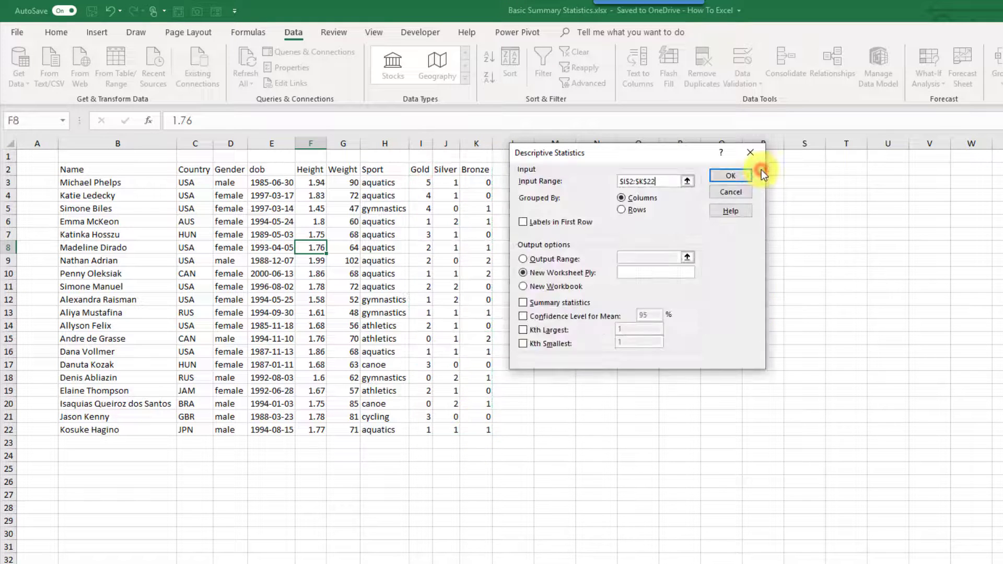
{"action": "left_click", "coordinate": [524, 220]}
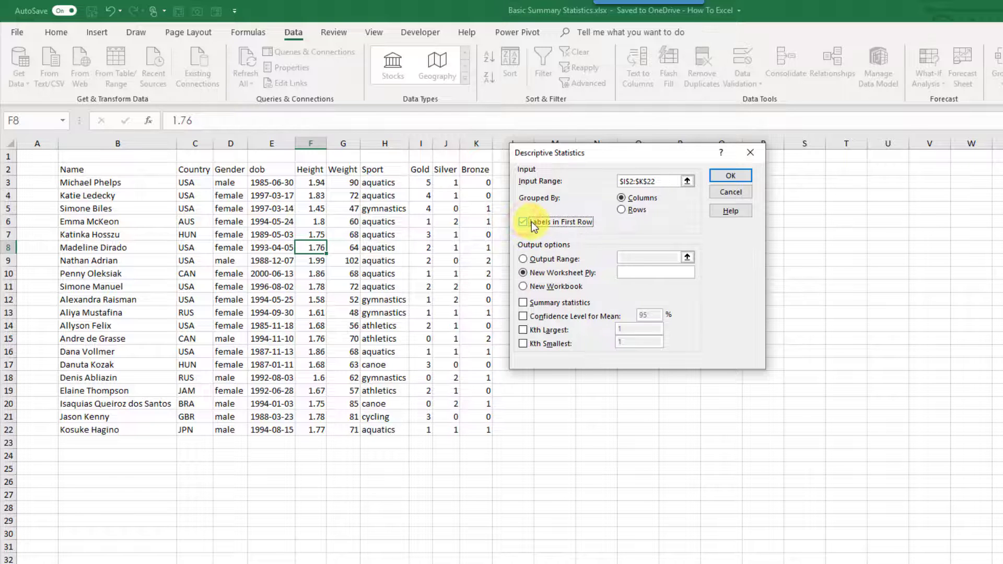
Generate summary statistics for the medal columns with the output range starting at cell M2
{"action": "left_click", "coordinate": [523, 258]}
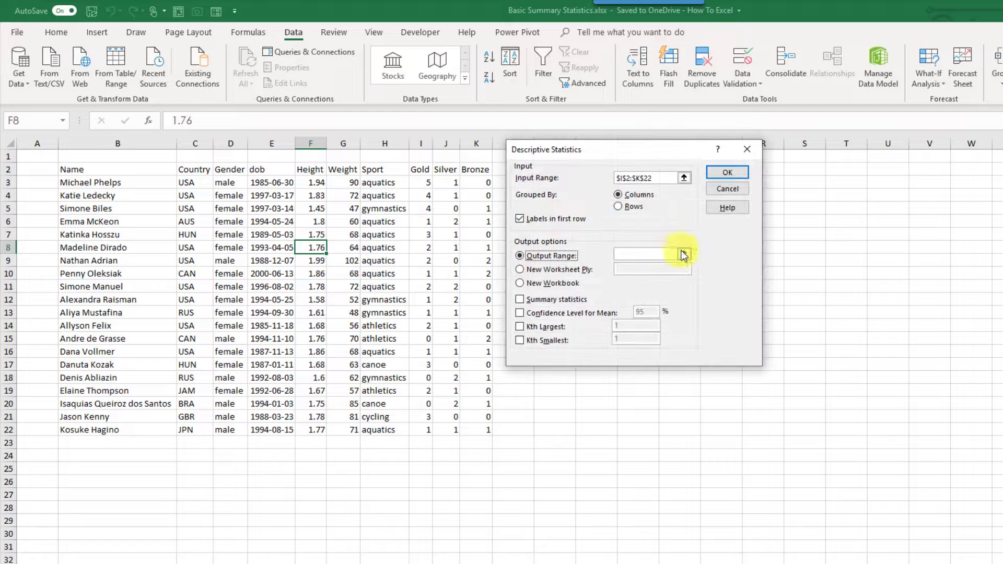
{"action": "left_click", "coordinate": [684, 254]}
{"action": "left_click_drag", "start_coordinate": [600, 149], "coordinate": [727, 194]}
{"action": "left_click", "coordinate": [562, 167]}
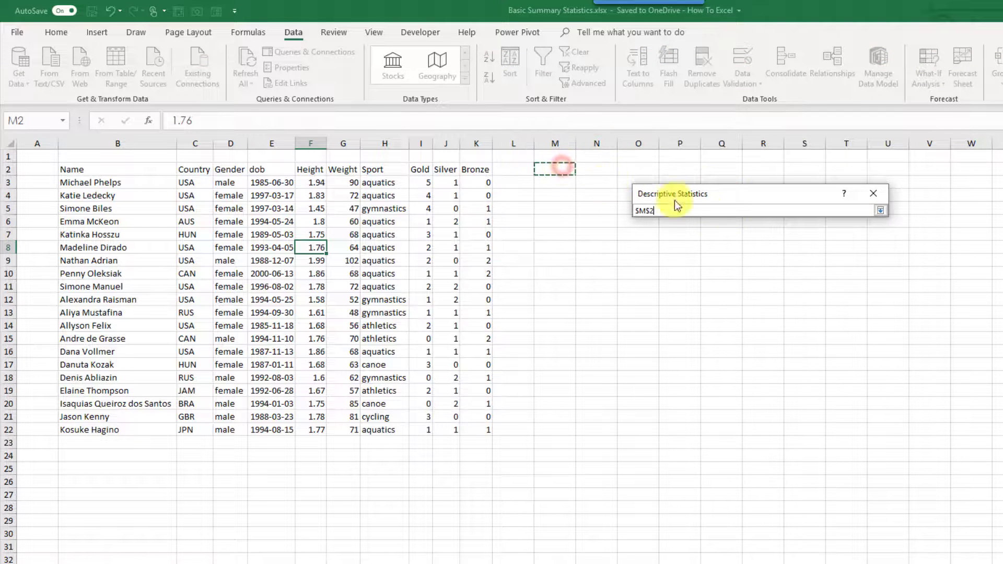
{"action": "left_click", "coordinate": [881, 210]}
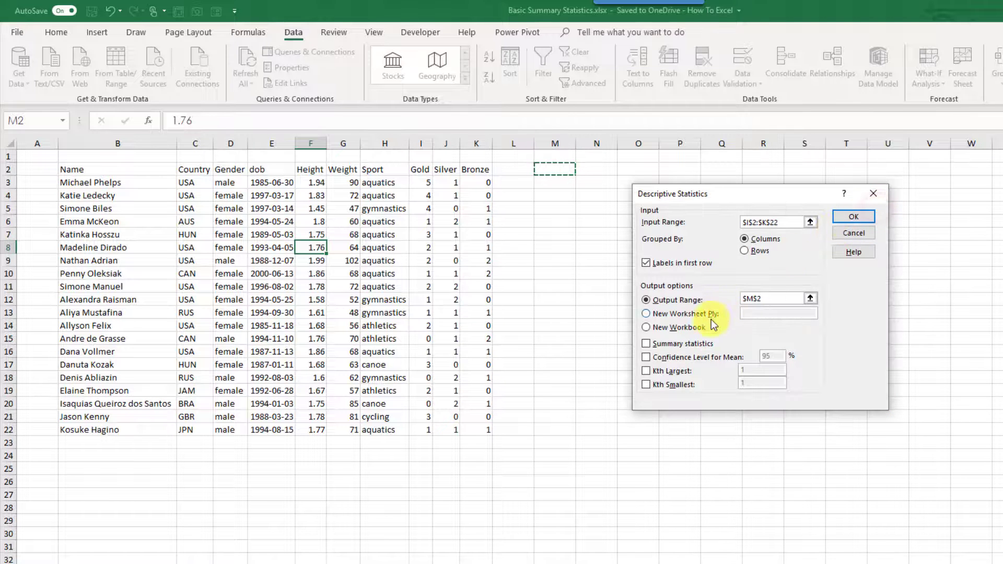
{"action": "left_click", "coordinate": [646, 344]}
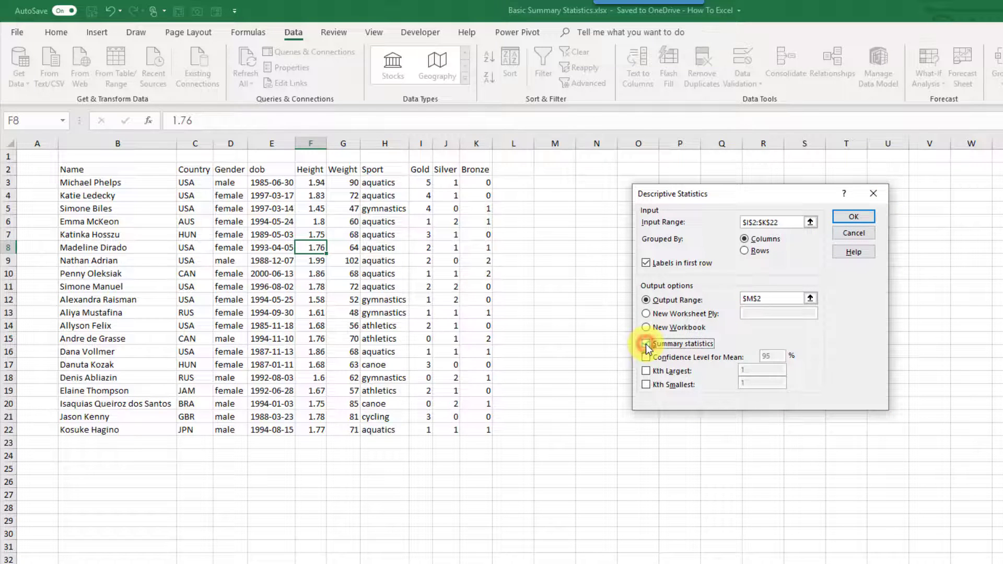
{"action": "left_click", "coordinate": [854, 216]}
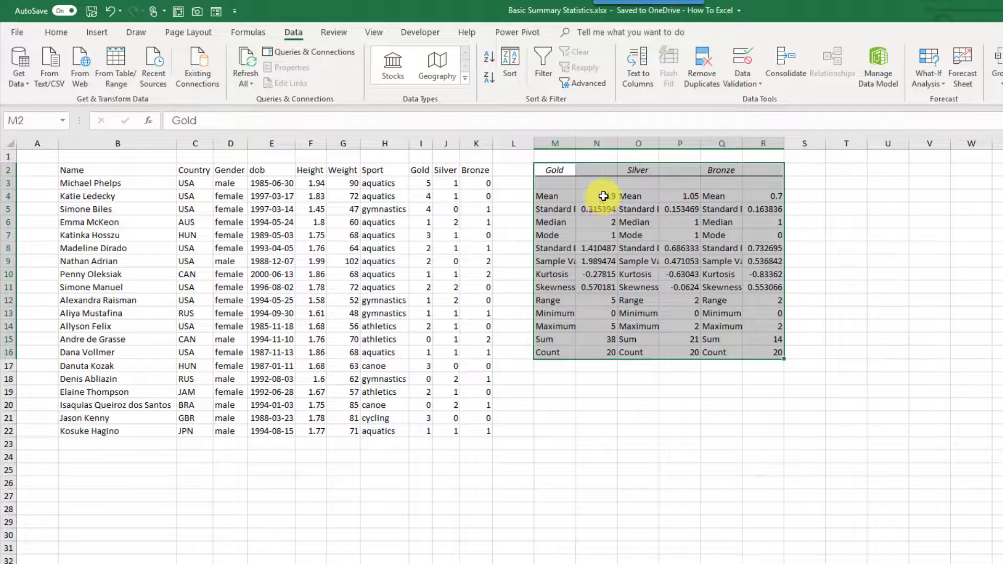
Autofit column M and review the Gold mean, minimum, sum, count and the other statistics in column N
{"action": "left_click_drag", "start_coordinate": [577, 142], "coordinate": [577, 142]}
{"action": "double_click", "coordinate": [577, 142]}
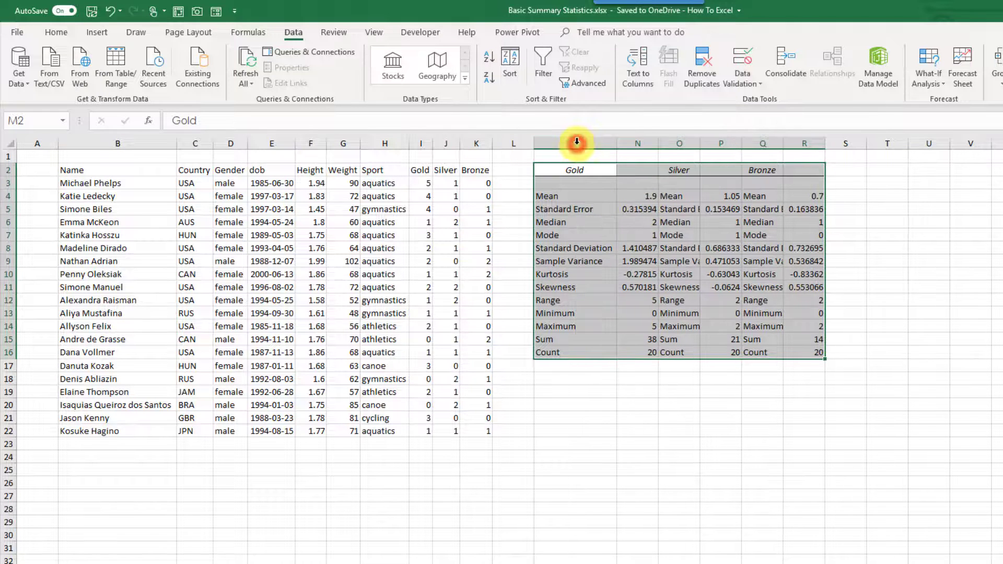
{"action": "left_click", "coordinate": [647, 196]}
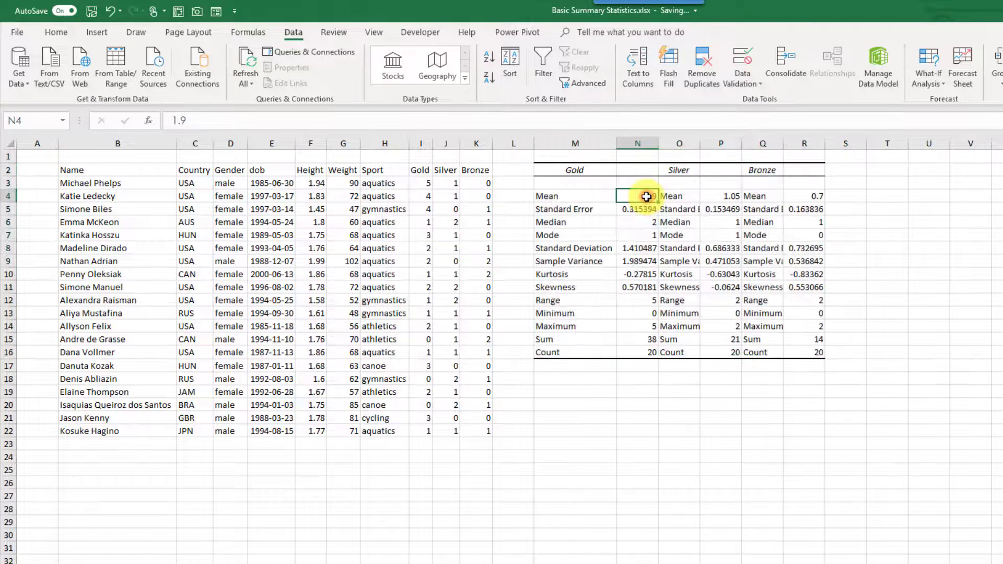
{"action": "left_click", "coordinate": [630, 313]}
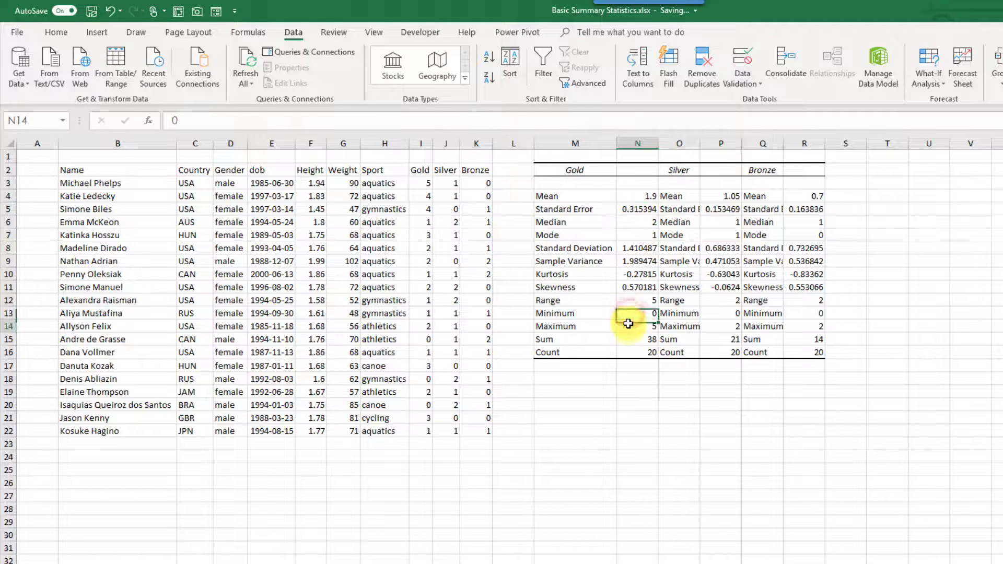
{"action": "left_click", "coordinate": [630, 339]}
{"action": "left_click", "coordinate": [629, 351]}
{"action": "left_click_drag", "start_coordinate": [639, 224], "coordinate": [634, 284]}
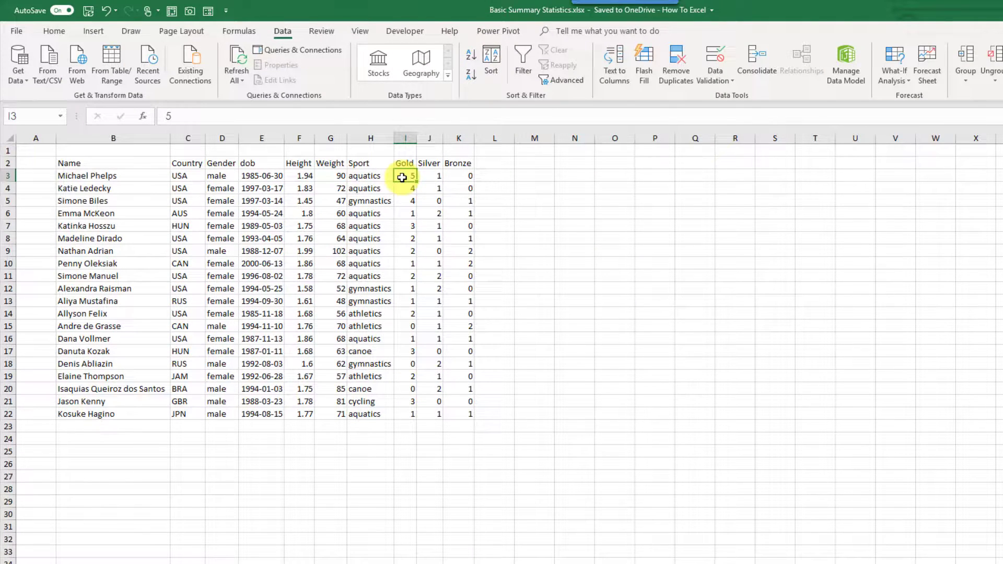
Preview the Quick Analysis totals for the medal values I3:K22 and add column averages in row 23
{"action": "left_click_drag", "start_coordinate": [402, 178], "coordinate": [450, 414]}
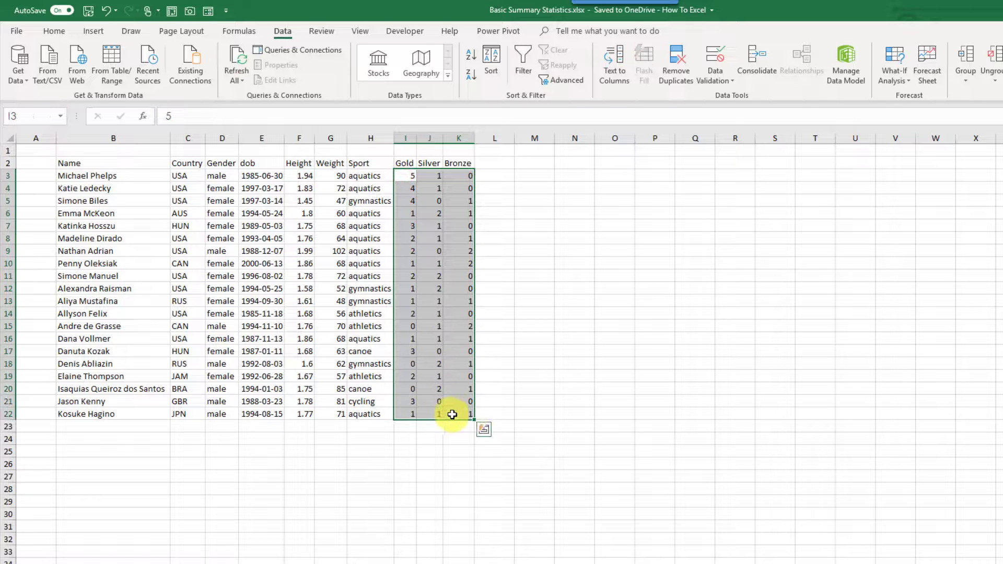
{"action": "left_click", "coordinate": [484, 430]}
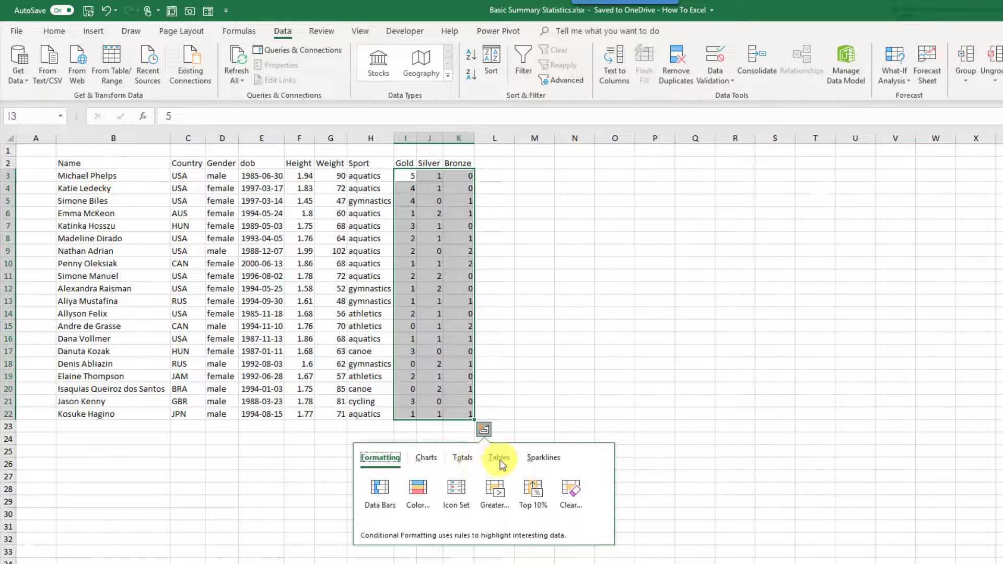
{"action": "left_click", "coordinate": [464, 459]}
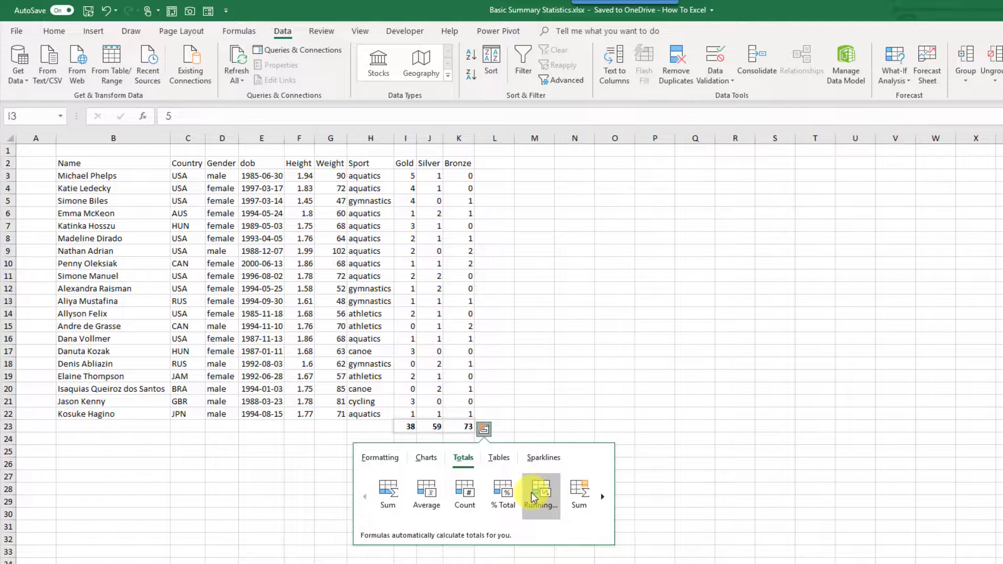
{"action": "left_click", "coordinate": [601, 496]}
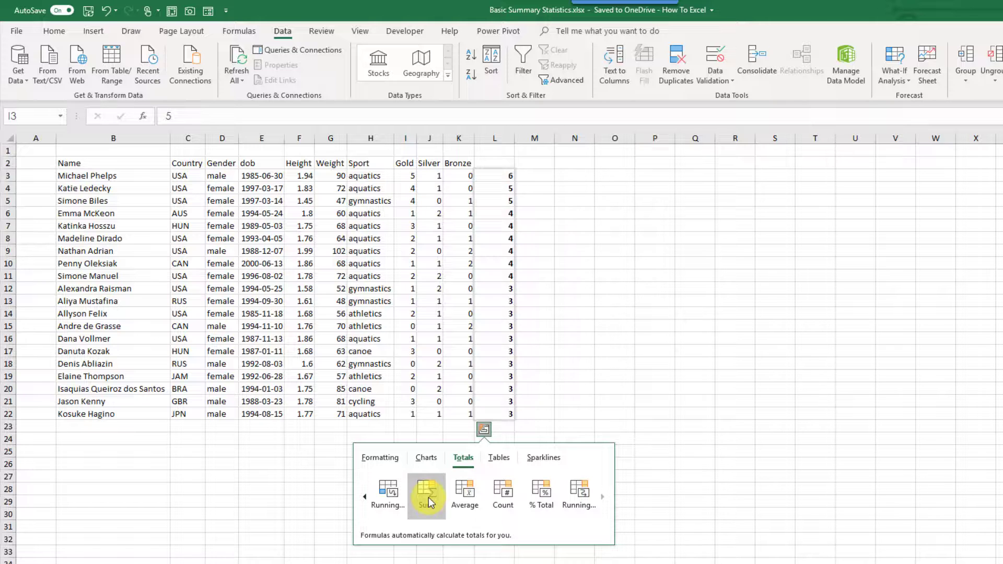
{"action": "left_click", "coordinate": [364, 497]}
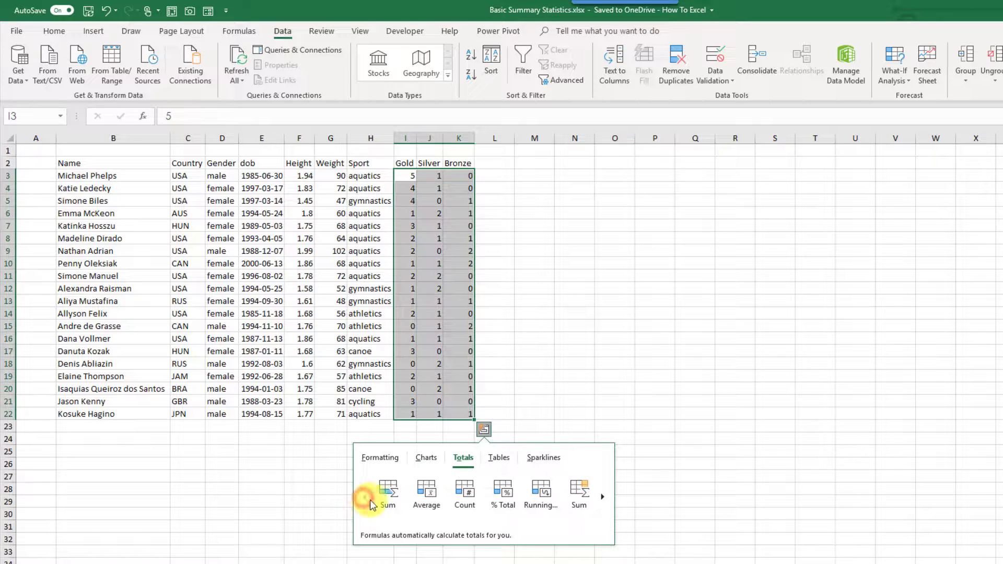
{"action": "left_click", "coordinate": [429, 493]}
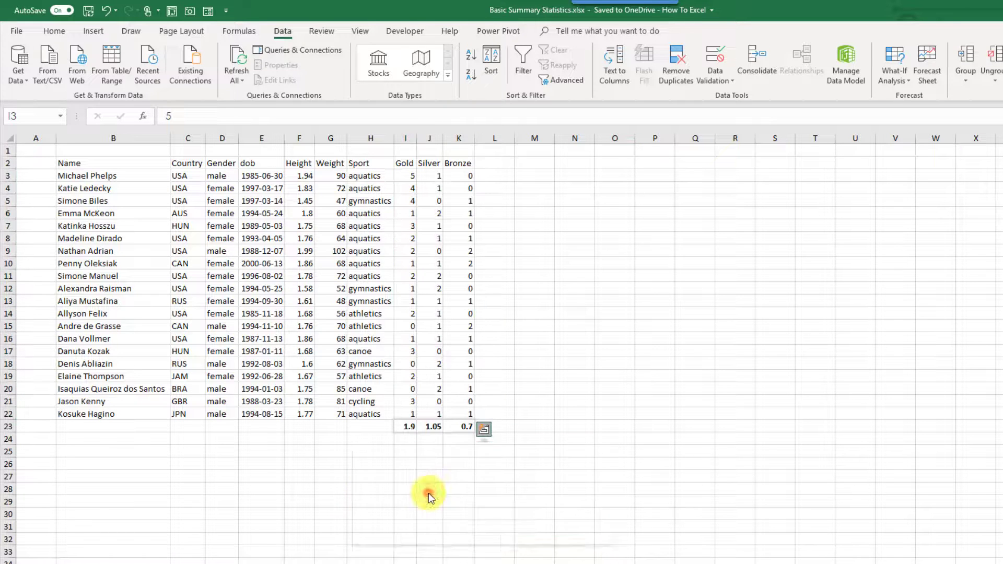
Inspect the AVERAGE formulas in I23, J23 and K23
{"action": "left_click", "coordinate": [402, 427]}
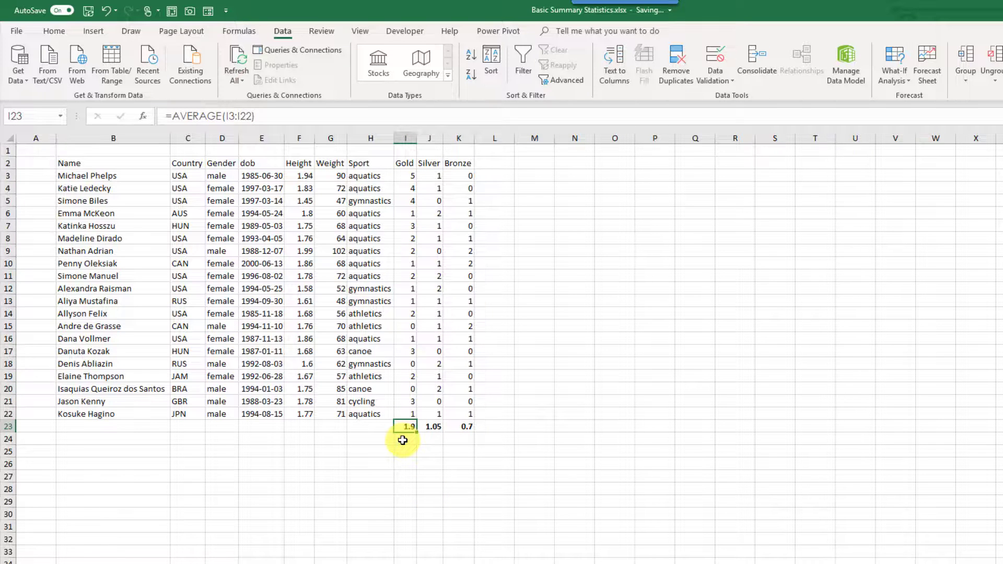
{"action": "left_click", "coordinate": [430, 427]}
{"action": "left_click", "coordinate": [461, 429]}
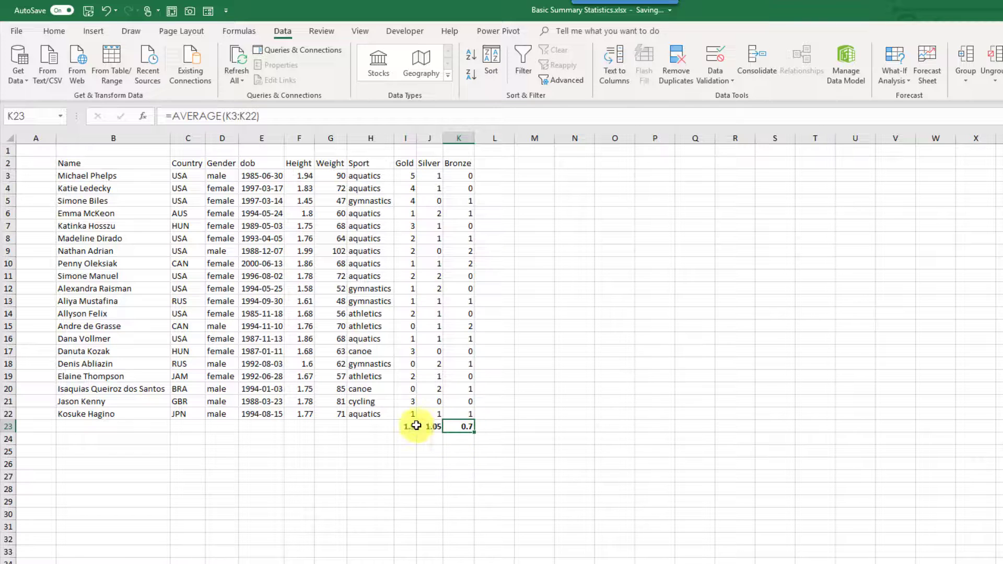
Reselect the medal values I3:K22, bring up their Quick Analysis options, then dismiss them and select the range again
{"action": "left_click_drag", "start_coordinate": [400, 175], "coordinate": [456, 411]}
{"action": "key", "text": "ctrl+q"}
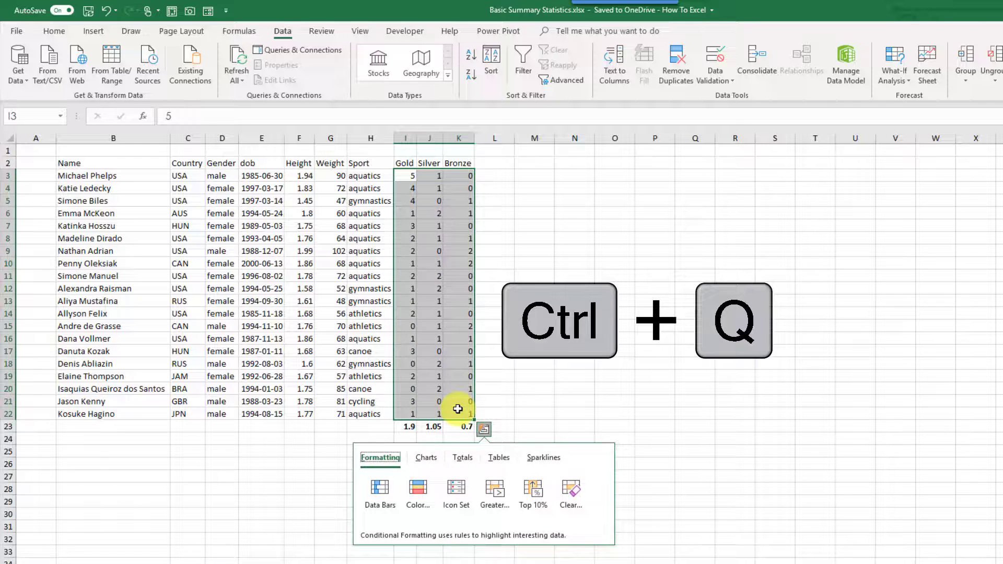
{"action": "left_click", "coordinate": [458, 409]}
{"action": "left_click", "coordinate": [401, 175]}
{"action": "left_click_drag", "start_coordinate": [422, 195], "coordinate": [462, 418]}
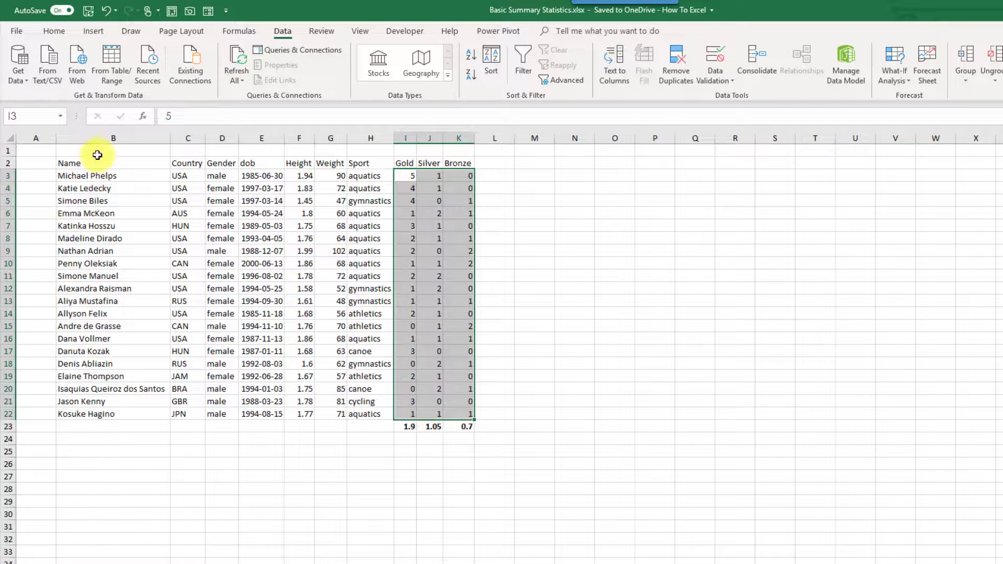
Check that Show Quick Analysis options on selection is enabled in the General options, then accept the options
{"action": "left_click", "coordinate": [15, 30]}
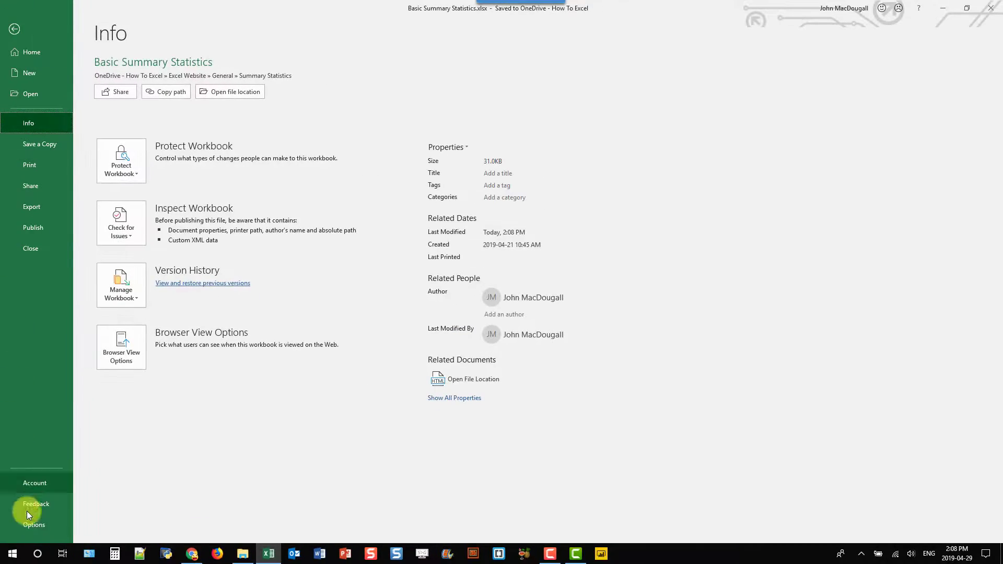
{"action": "left_click", "coordinate": [31, 523]}
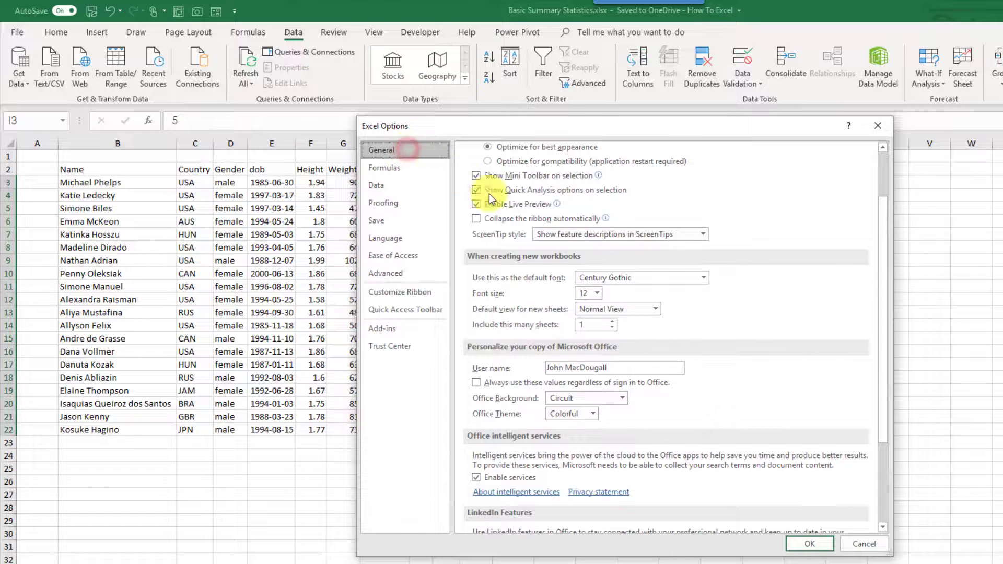
{"action": "scroll", "coordinate": [525, 202], "scroll_direction": "up", "scroll_amount": 1}
{"action": "scroll", "coordinate": [574, 220], "scroll_direction": "up", "scroll_amount": 1}
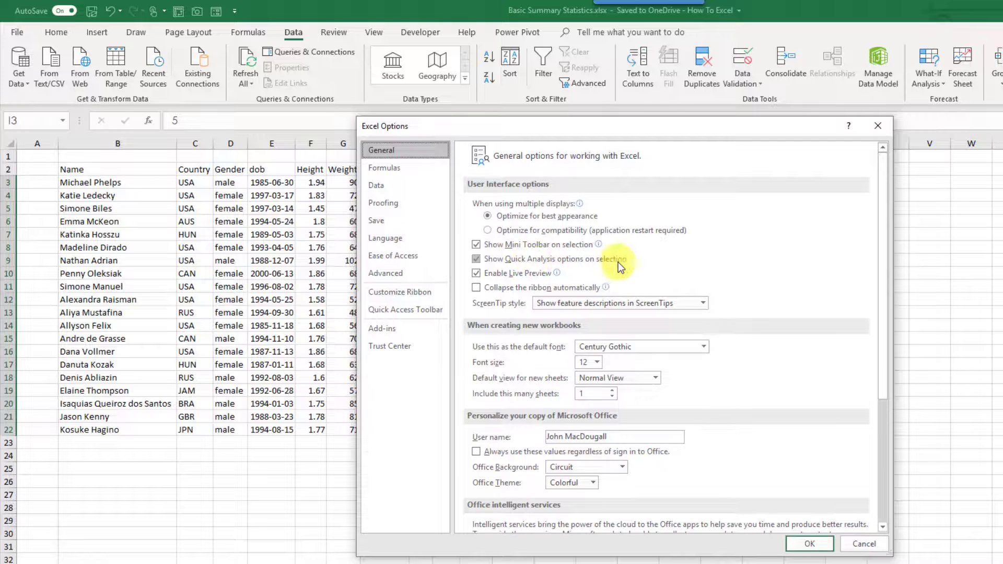
{"action": "left_click", "coordinate": [819, 544]}
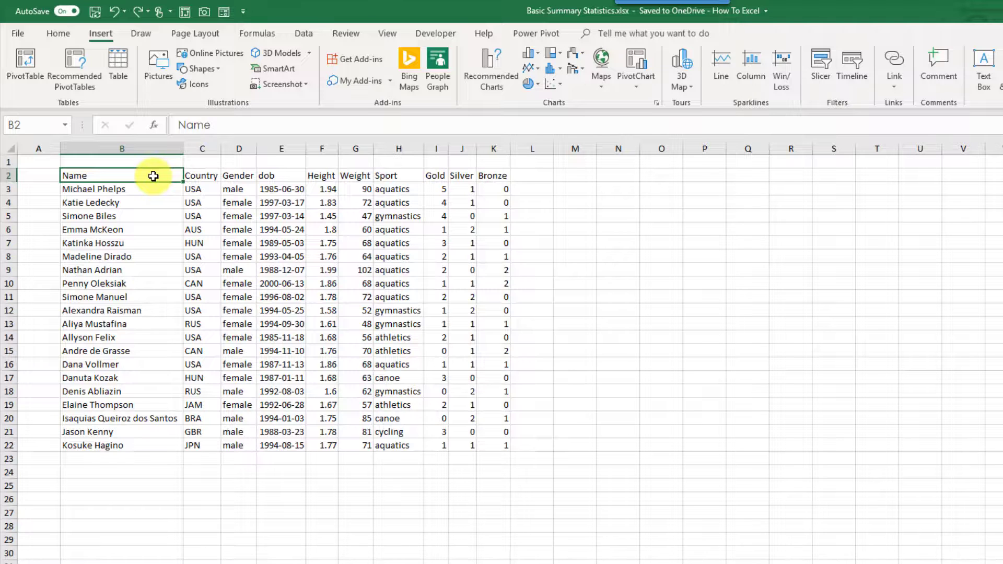
Convert the medal data range B2:K22 into a table with headers
{"action": "left_click_drag", "start_coordinate": [154, 176], "coordinate": [484, 442]}
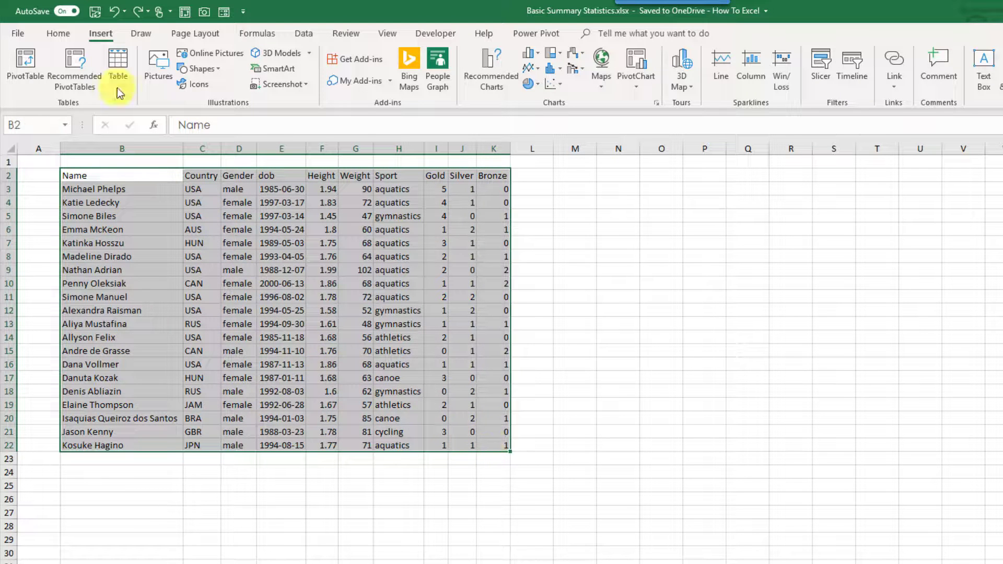
{"action": "left_click", "coordinate": [105, 34]}
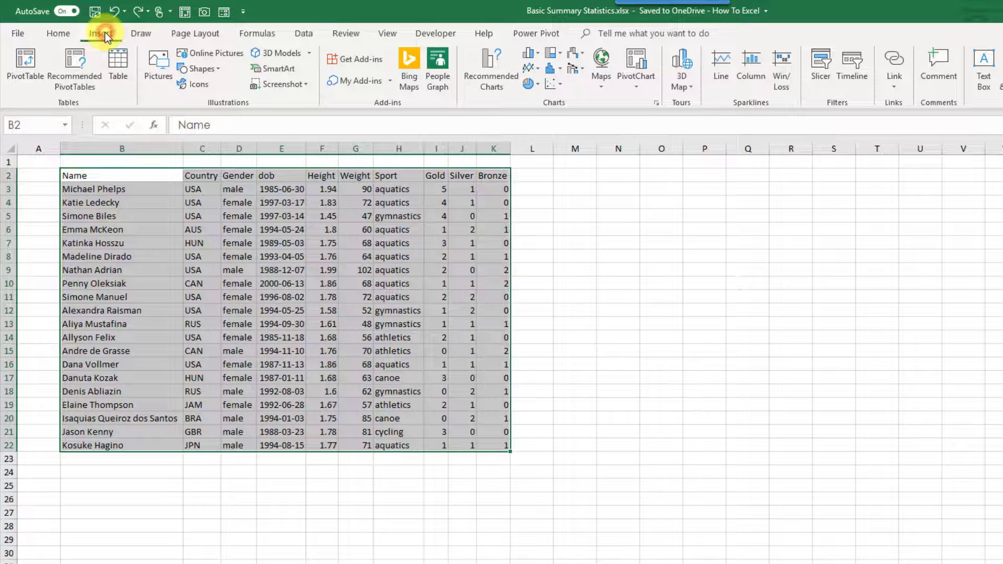
{"action": "left_click", "coordinate": [117, 60]}
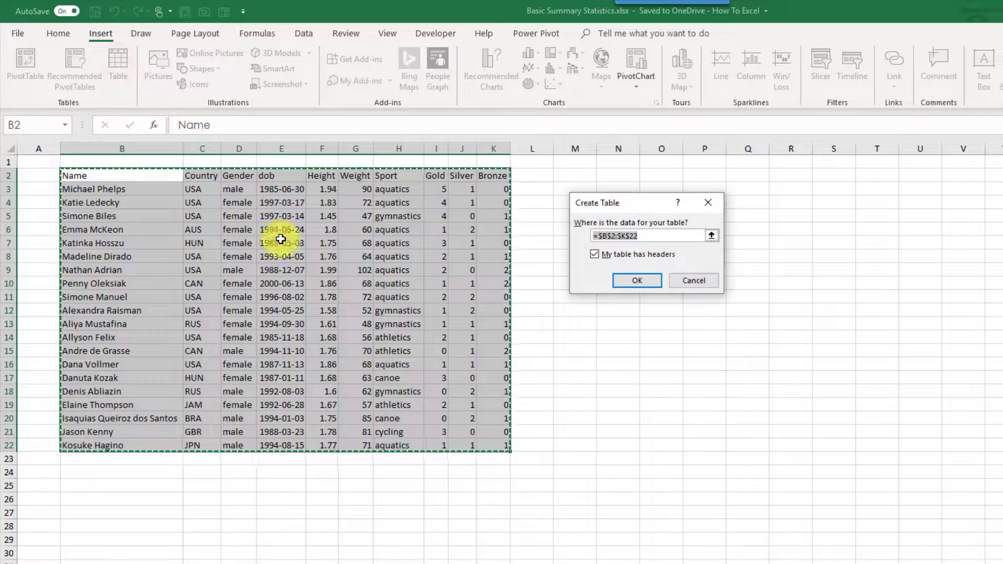
{"action": "left_click", "coordinate": [638, 282]}
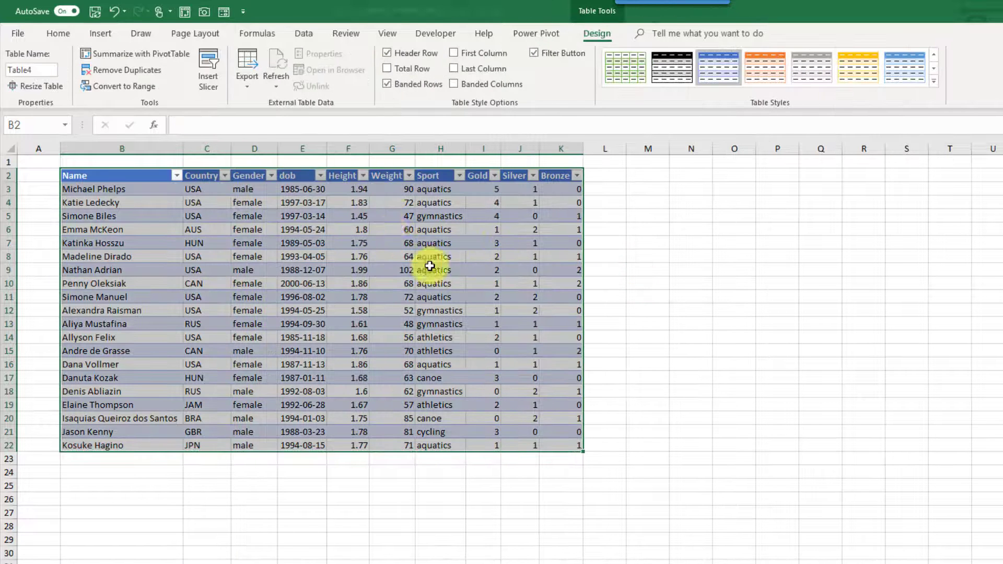
Add a total row to the medal data table
{"action": "left_click", "coordinate": [391, 244]}
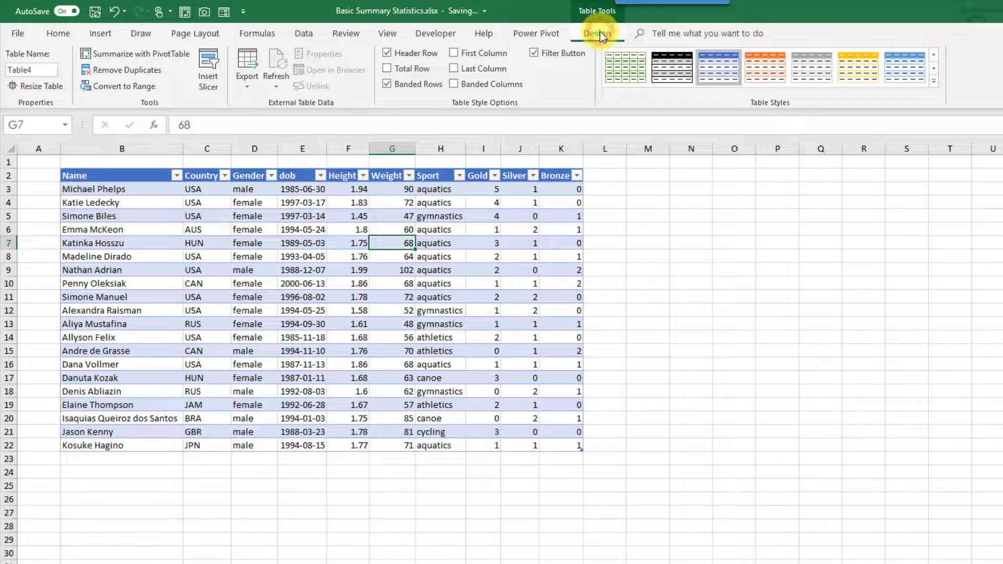
{"action": "left_click", "coordinate": [385, 70]}
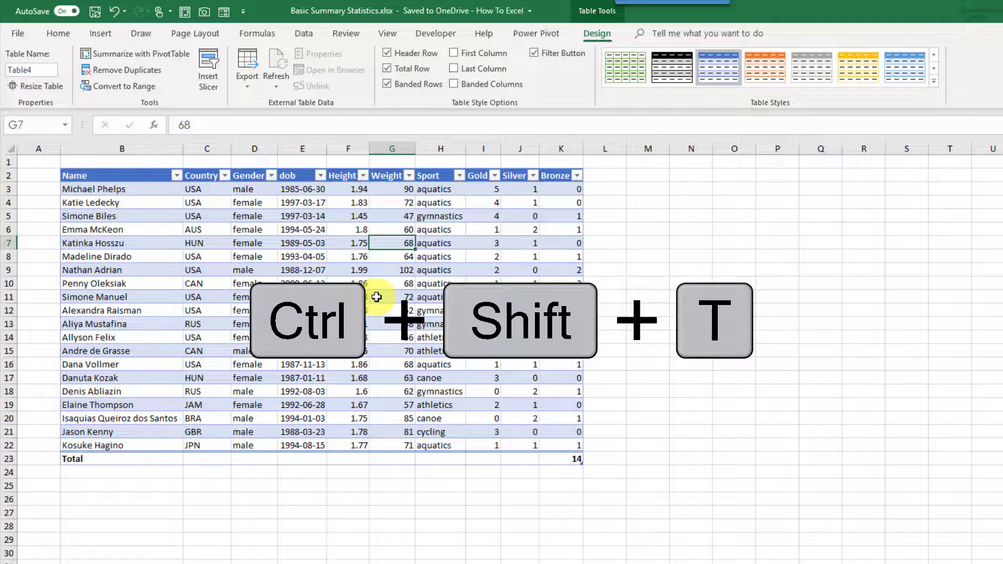
{"action": "key", "text": "ctrl+shift+t"}
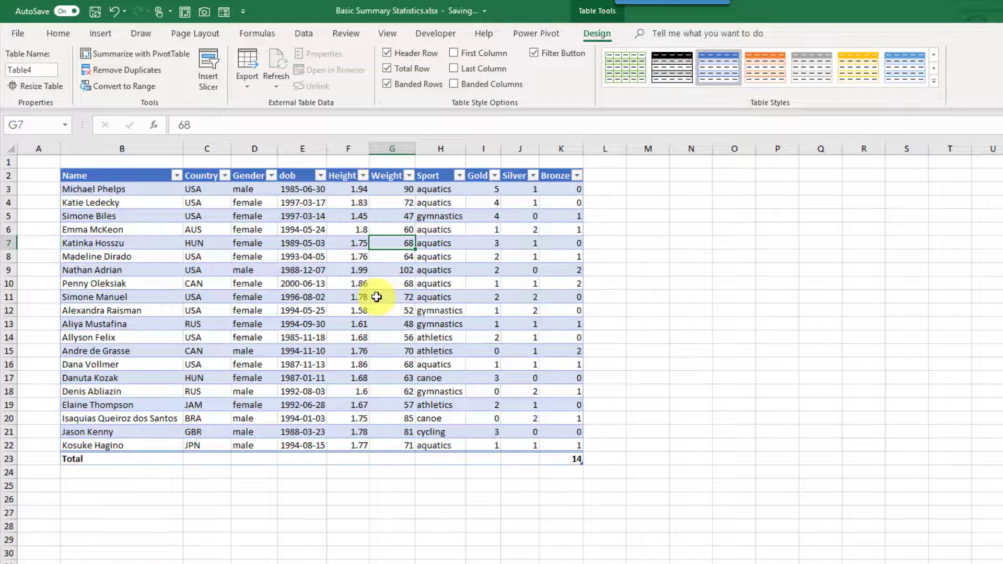
Set the Gold column's total in I23 to Average and inspect its SUBTOTAL formula
{"action": "left_click", "coordinate": [494, 457]}
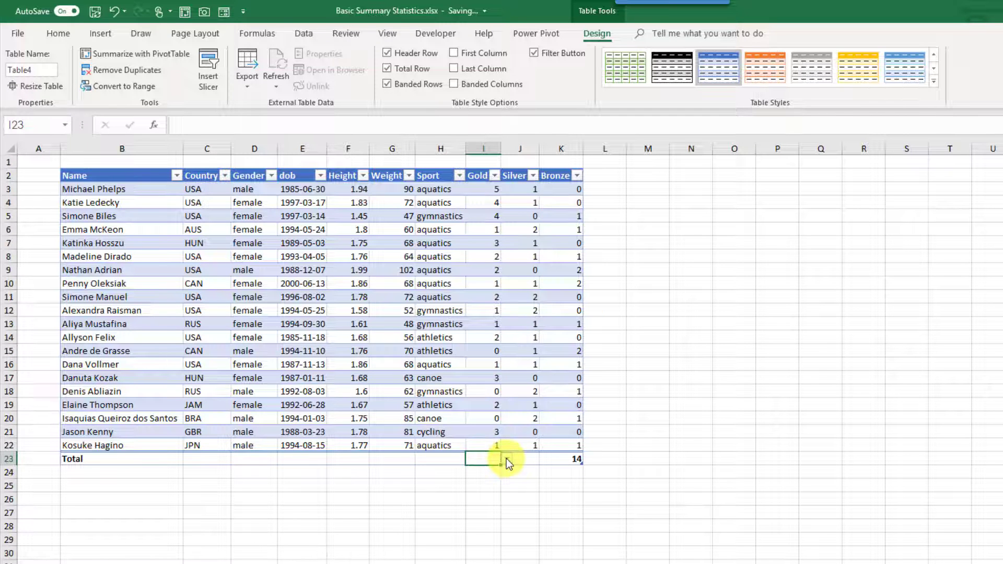
{"action": "left_click", "coordinate": [507, 459]}
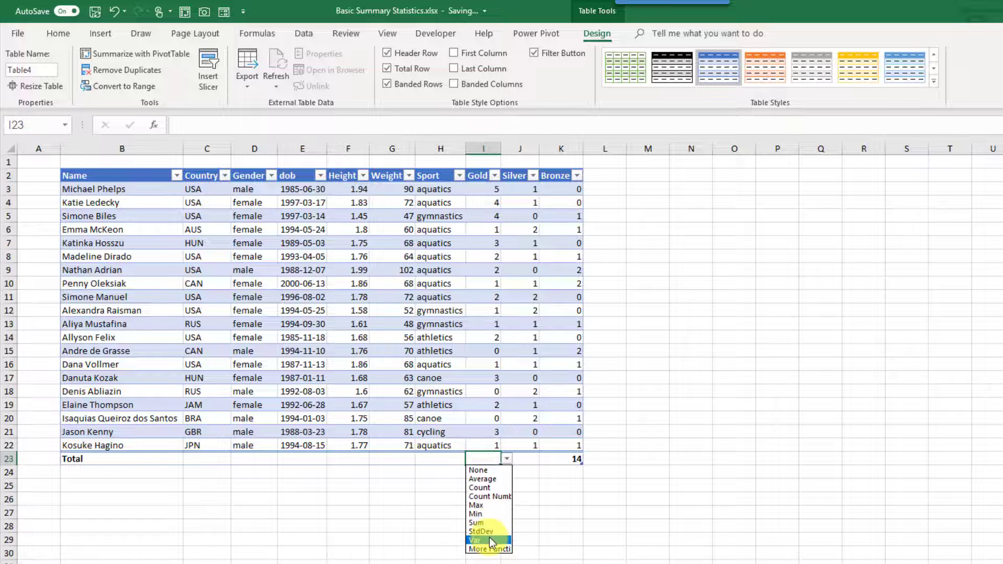
{"action": "left_click", "coordinate": [505, 481]}
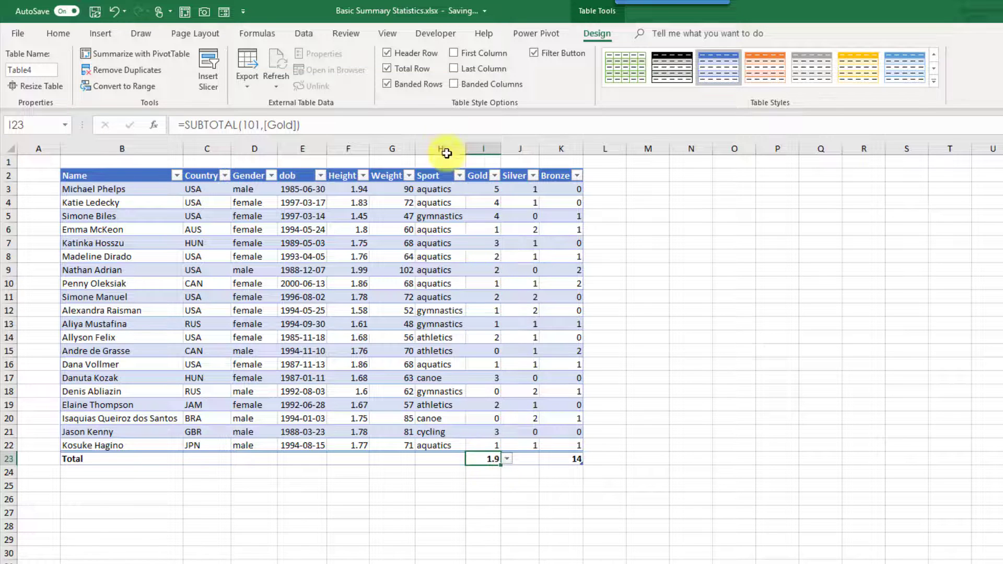
{"action": "left_click", "coordinate": [444, 126]}
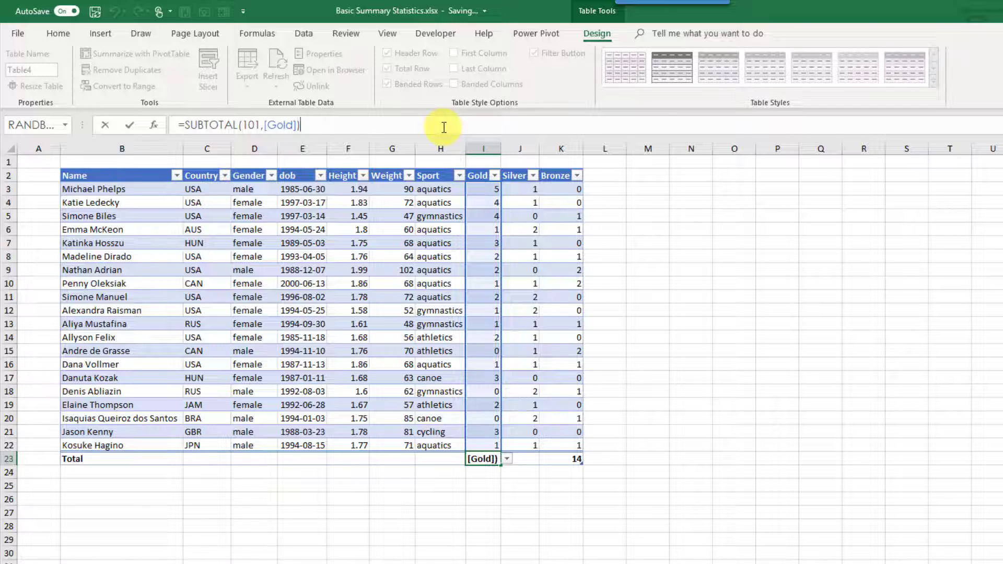
{"action": "key", "text": "Return"}
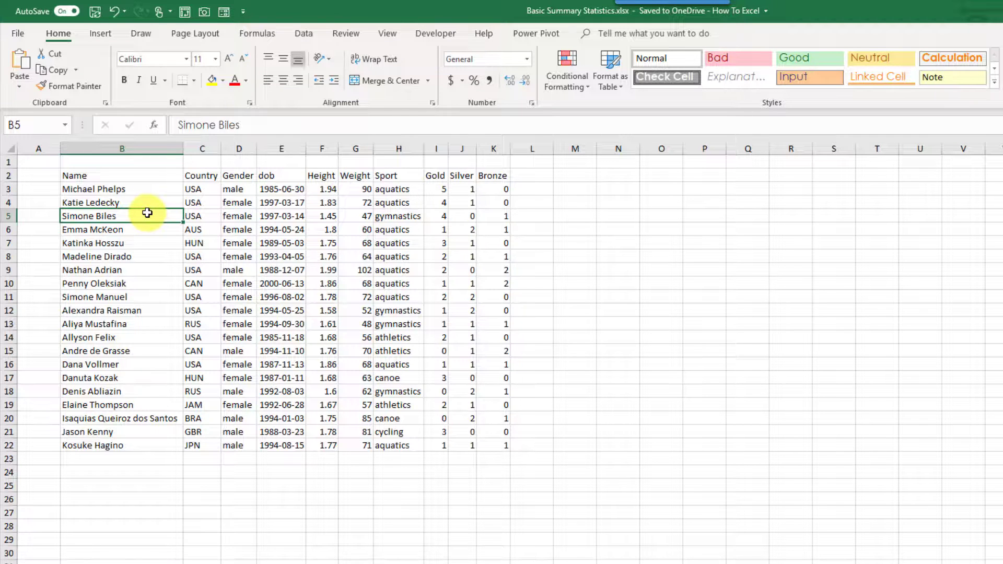
Create a PivotTable from B2:K22 on the existing Pivot Tables worksheet at cell M2
{"action": "left_click_drag", "start_coordinate": [153, 173], "coordinate": [500, 448]}
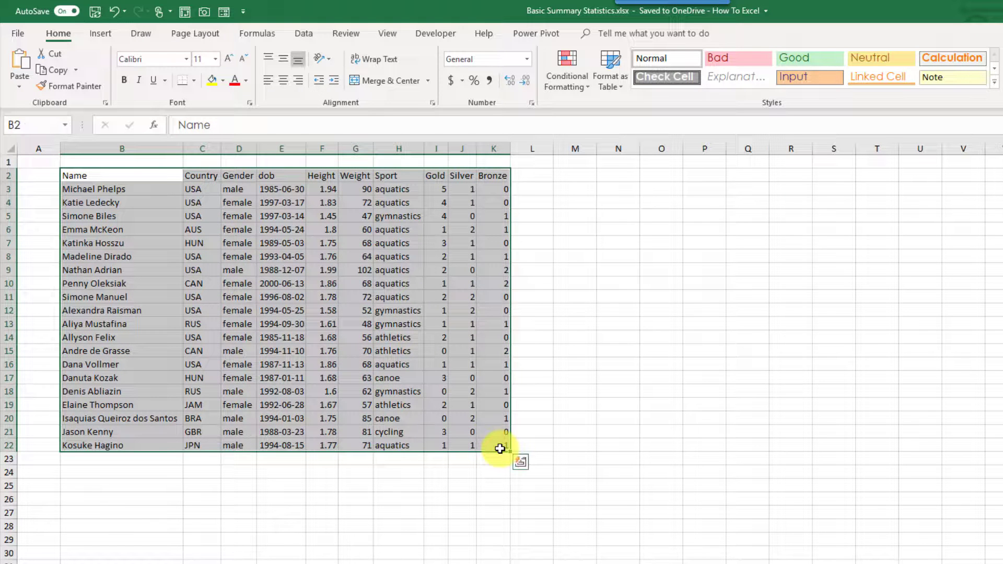
{"action": "left_click", "coordinate": [109, 36]}
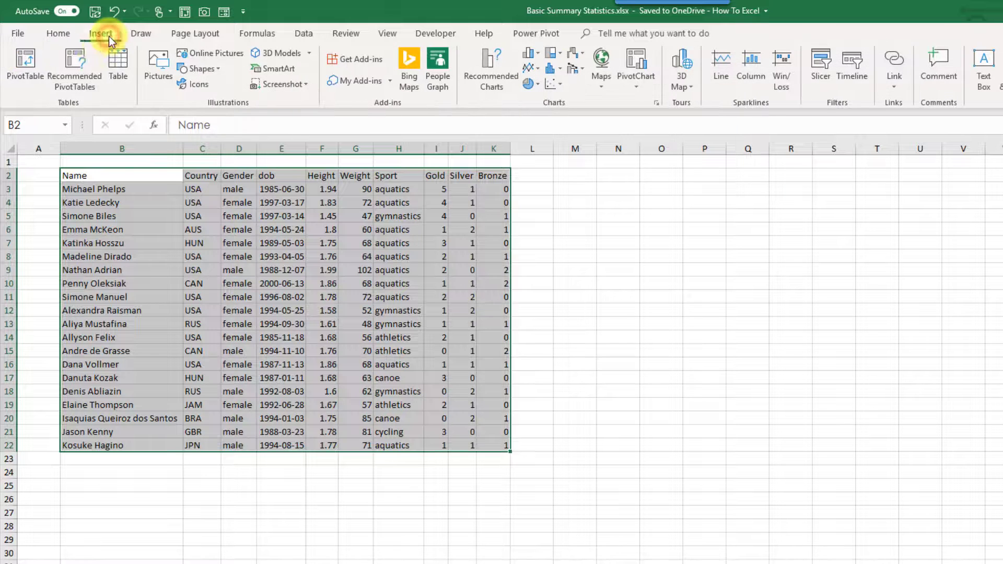
{"action": "left_click", "coordinate": [31, 76]}
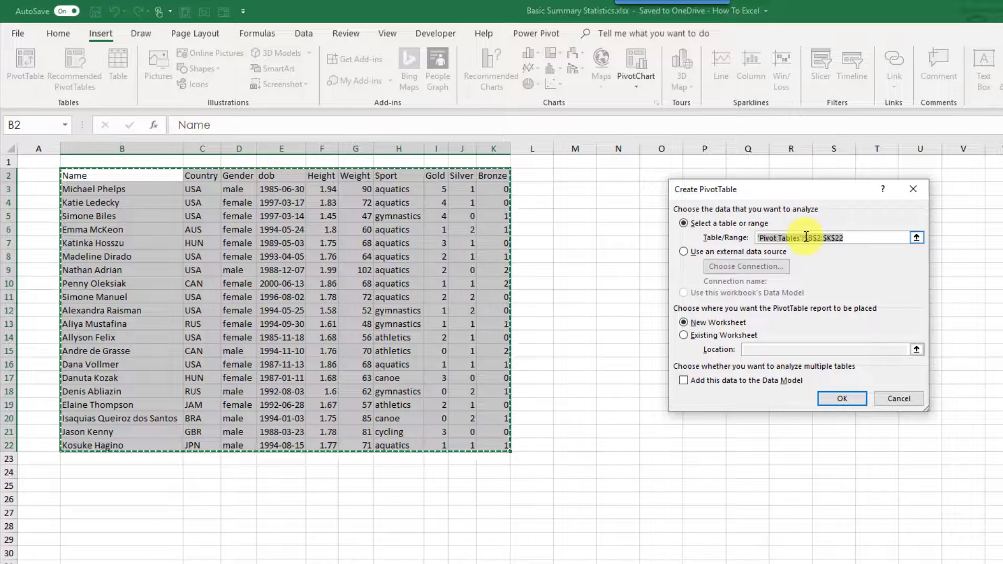
{"action": "left_click", "coordinate": [685, 336]}
{"action": "left_click", "coordinate": [578, 176]}
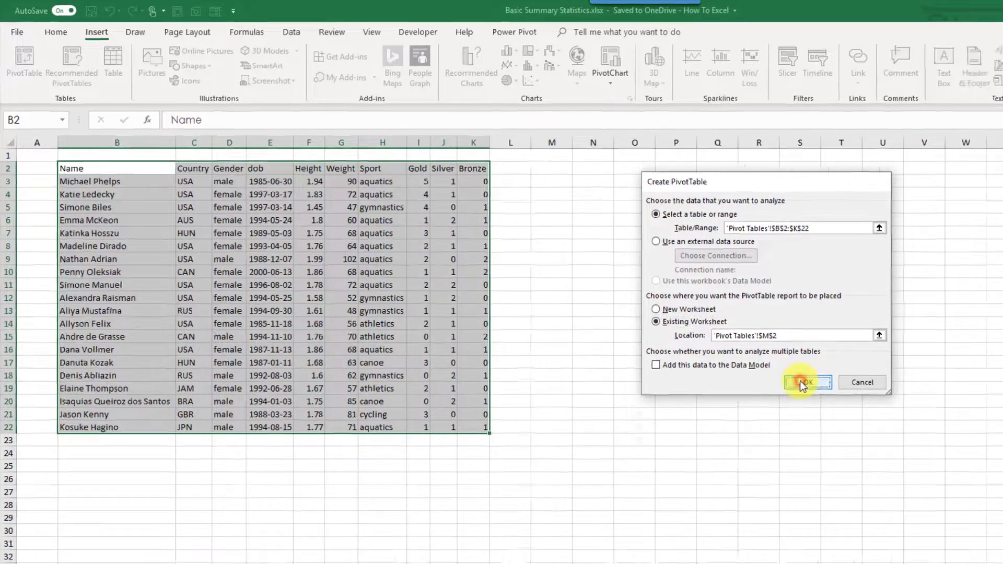
{"action": "left_click", "coordinate": [840, 398]}
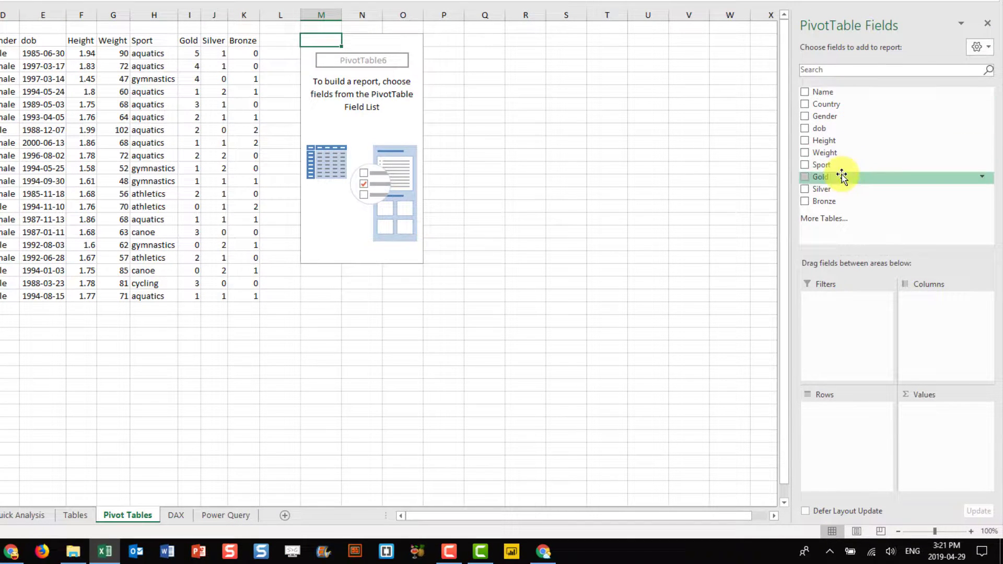
Add the Gold field to the PivotTable values, look through the summary calculations and summarize it by Count
{"action": "left_click_drag", "start_coordinate": [842, 176], "coordinate": [931, 426]}
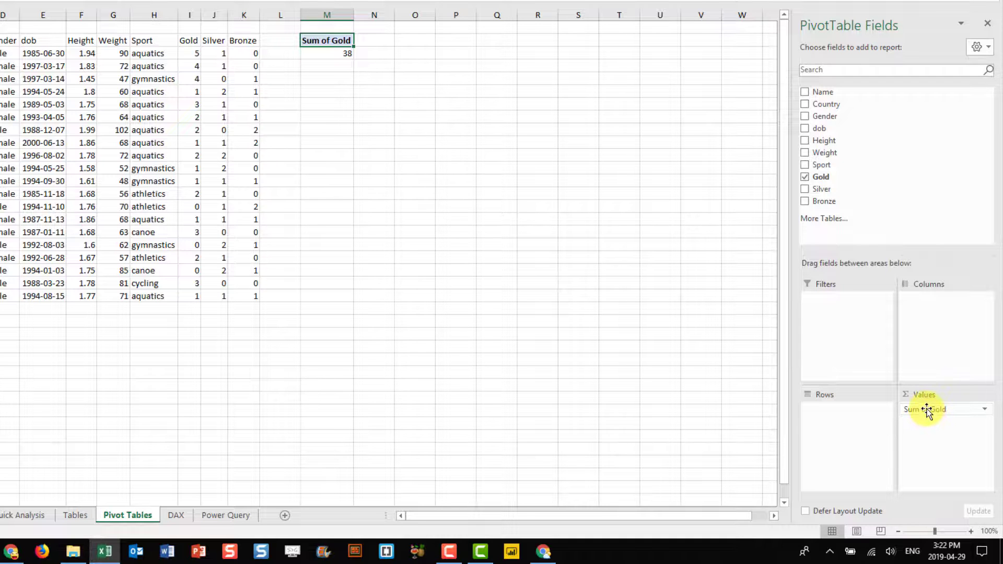
{"action": "left_click", "coordinate": [926, 410]}
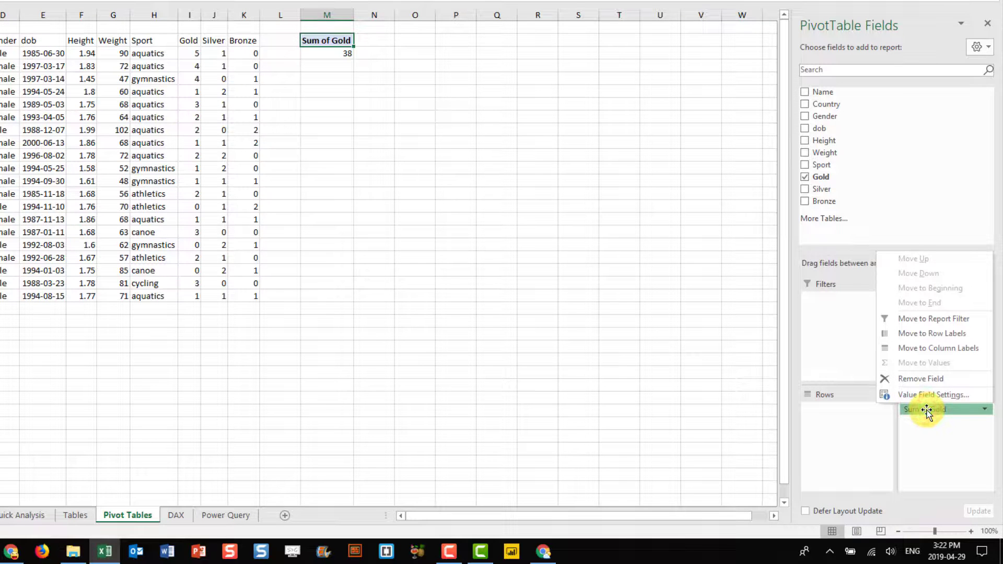
{"action": "left_click", "coordinate": [926, 396]}
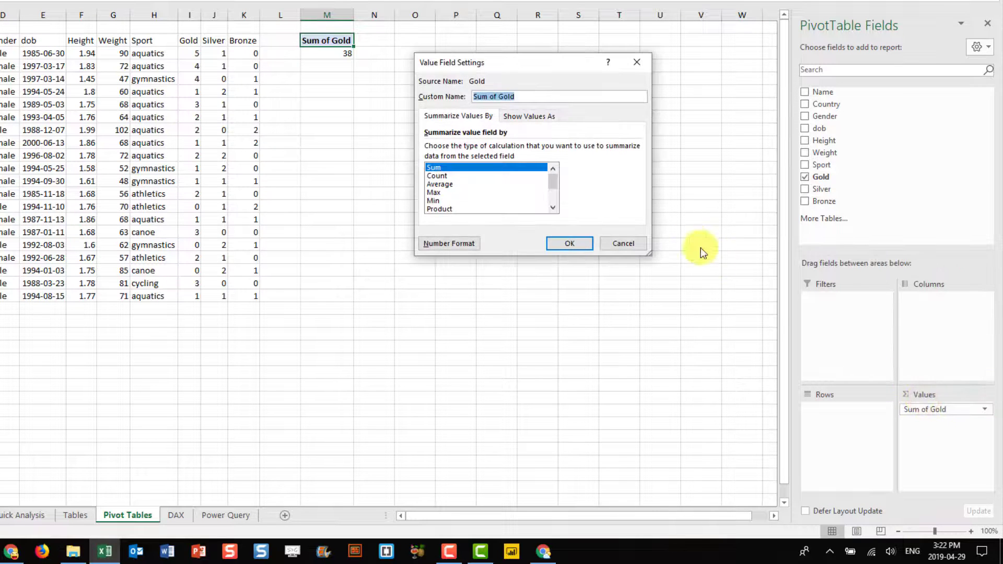
{"action": "left_click", "coordinate": [447, 177]}
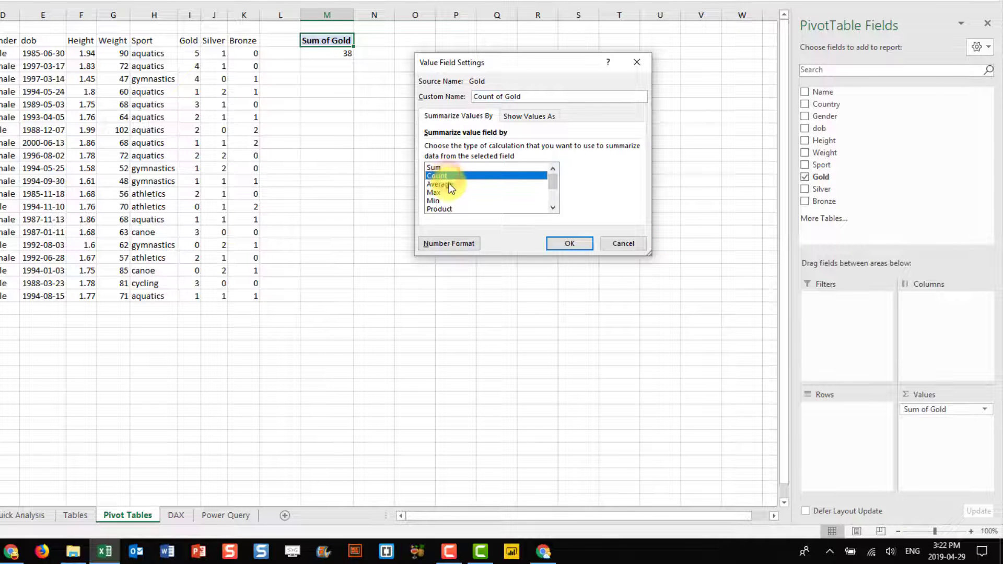
{"action": "left_click", "coordinate": [447, 185]}
{"action": "left_click", "coordinate": [445, 193]}
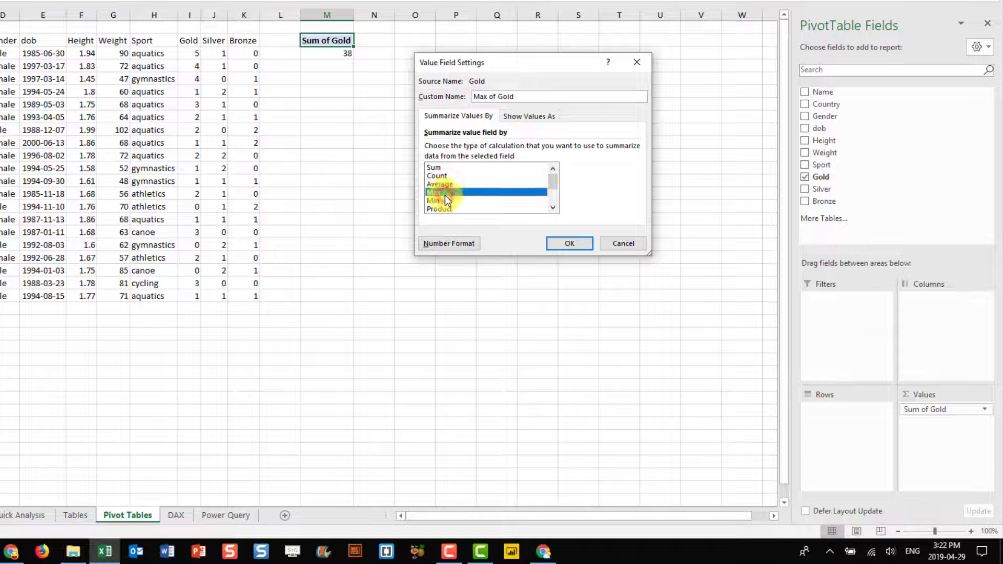
{"action": "left_click", "coordinate": [446, 201]}
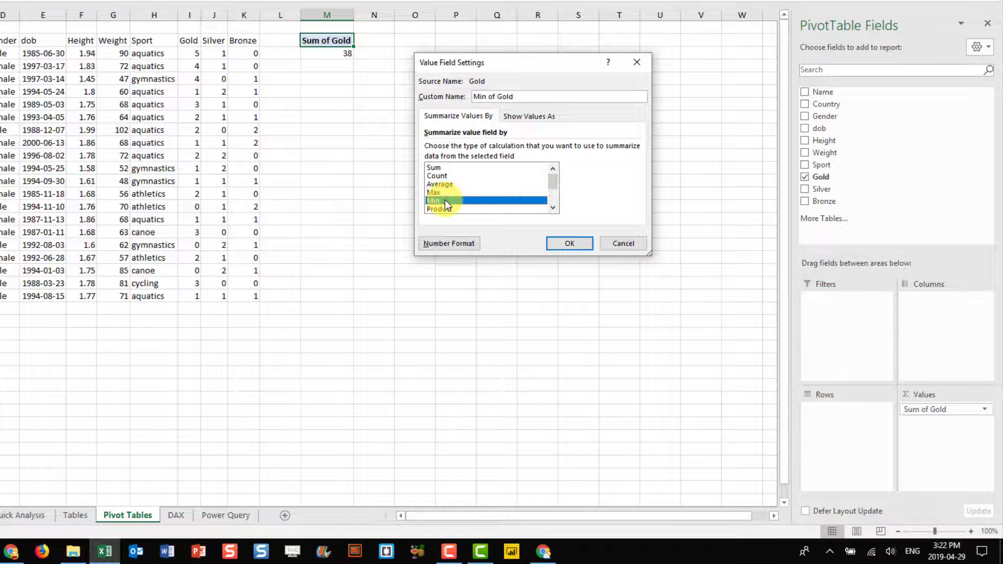
{"action": "left_click", "coordinate": [444, 179]}
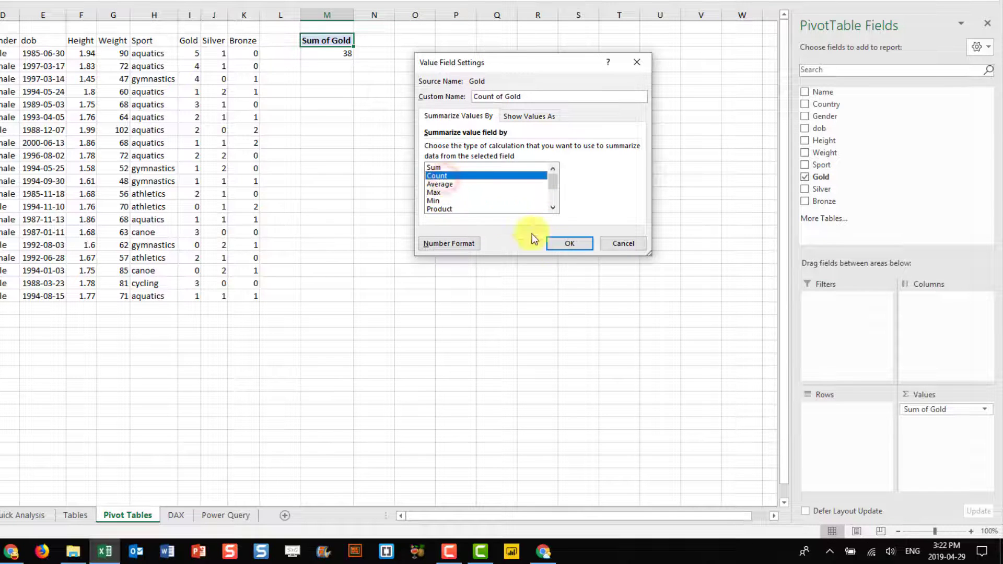
{"action": "left_click", "coordinate": [568, 244]}
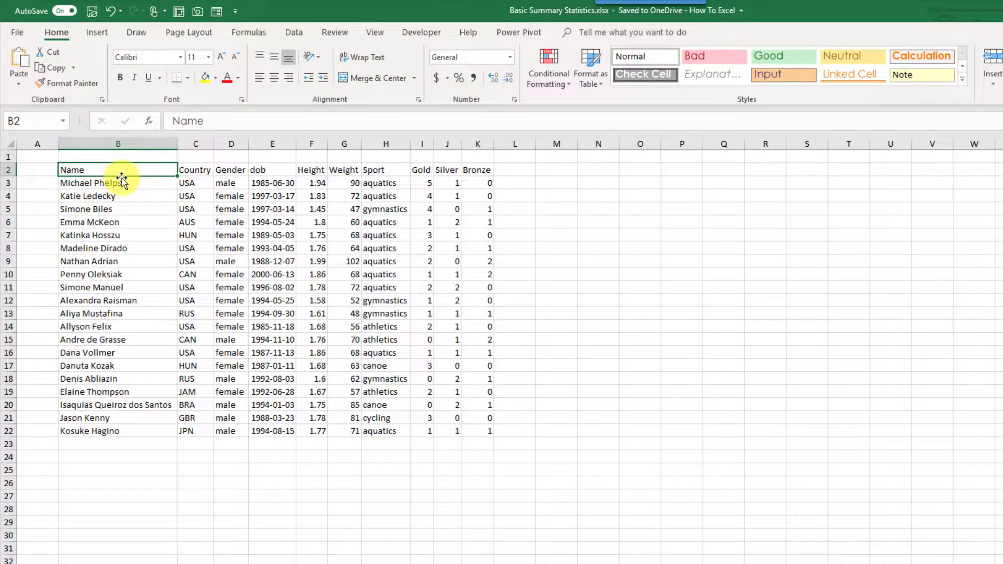
Create a PivotTable from B2:K22 on the existing DAX worksheet at cell M2, adding the data to the Data Model
{"action": "left_click_drag", "start_coordinate": [131, 168], "coordinate": [467, 429]}
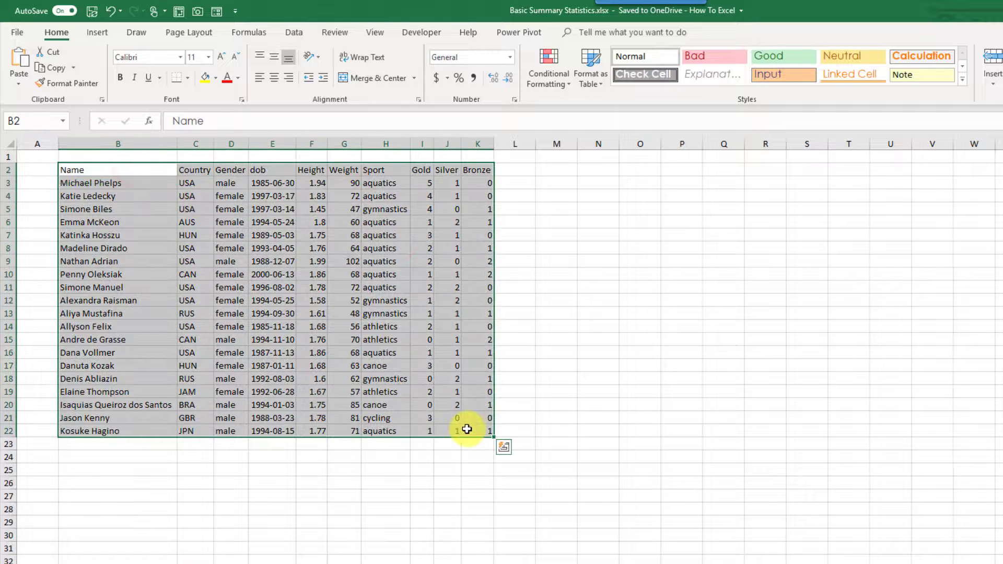
{"action": "left_click", "coordinate": [100, 33]}
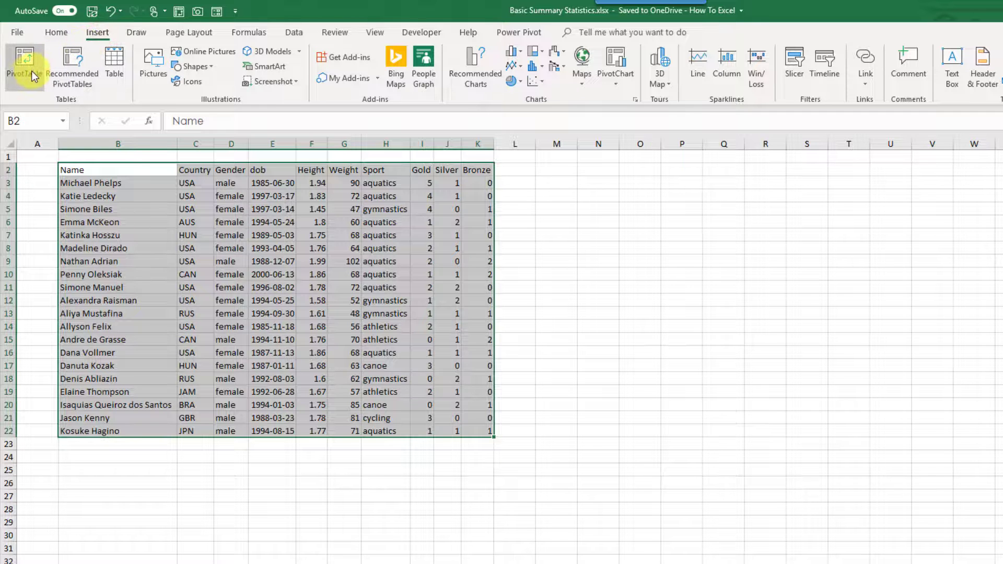
{"action": "left_click", "coordinate": [28, 73]}
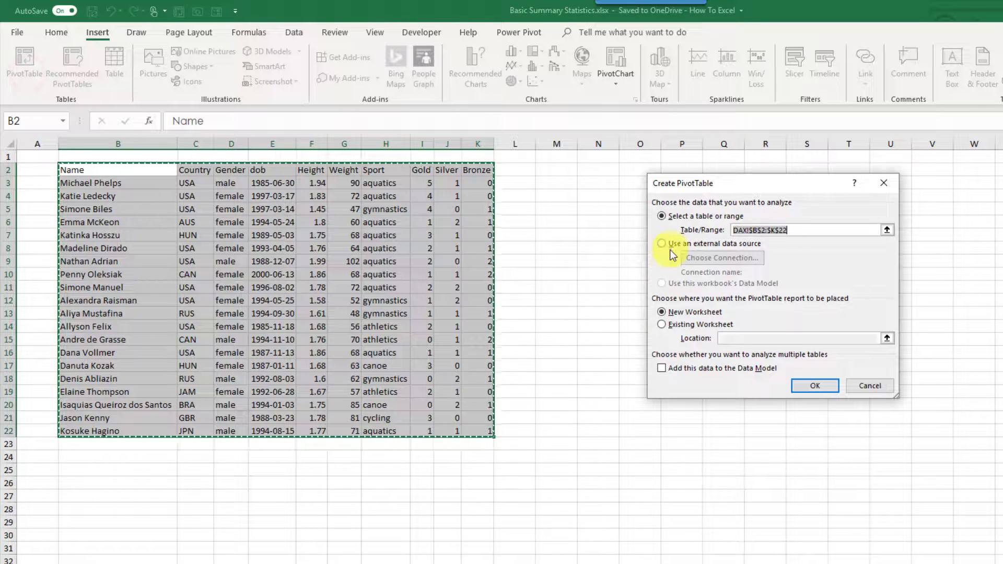
{"action": "left_click", "coordinate": [663, 324]}
{"action": "left_click", "coordinate": [565, 169]}
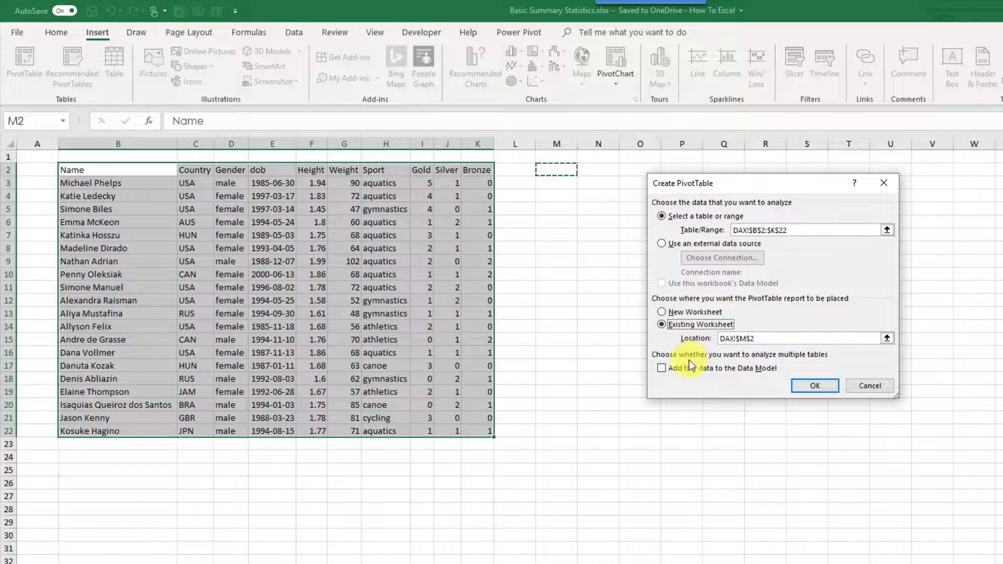
{"action": "left_click", "coordinate": [661, 367]}
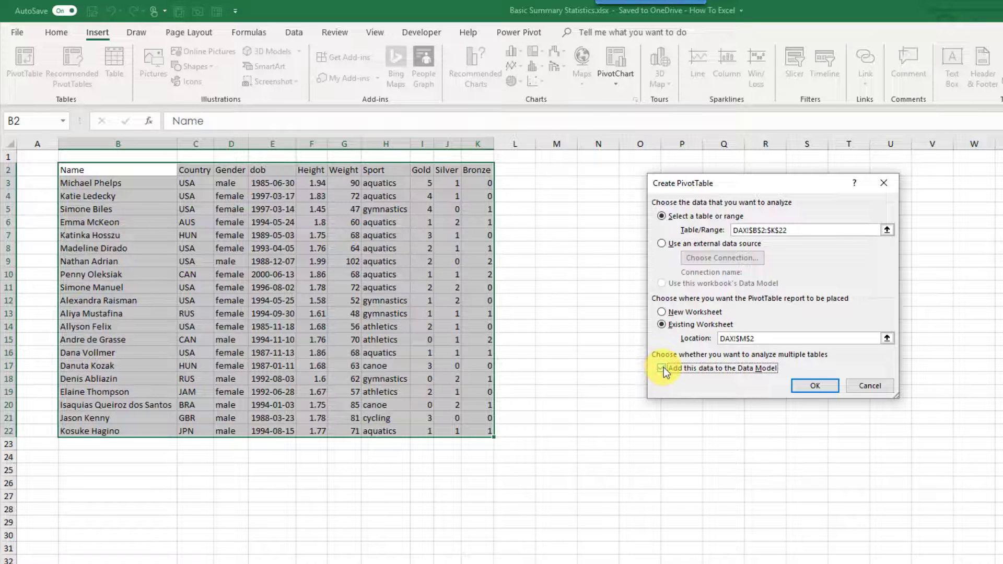
{"action": "left_click", "coordinate": [813, 386]}
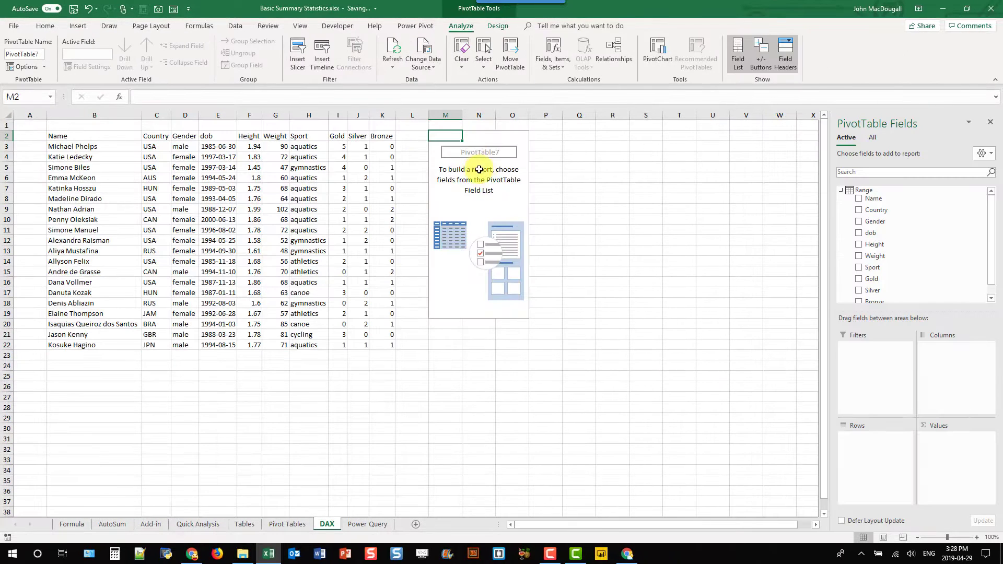
Start a new measure in the Range table of the PivotTable fields and name it Sum of Gold
{"action": "left_click", "coordinate": [480, 169]}
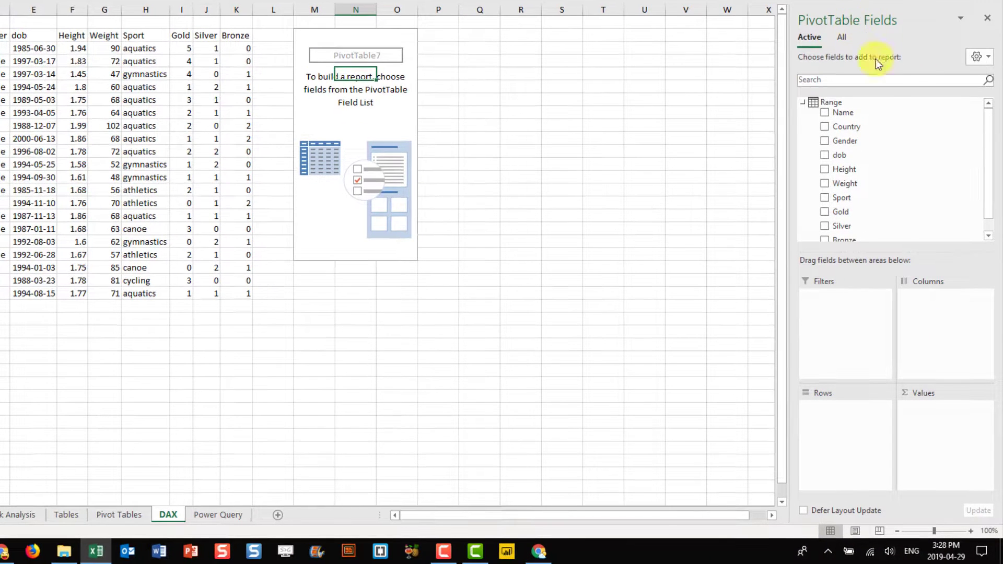
{"action": "right_click", "coordinate": [846, 102]}
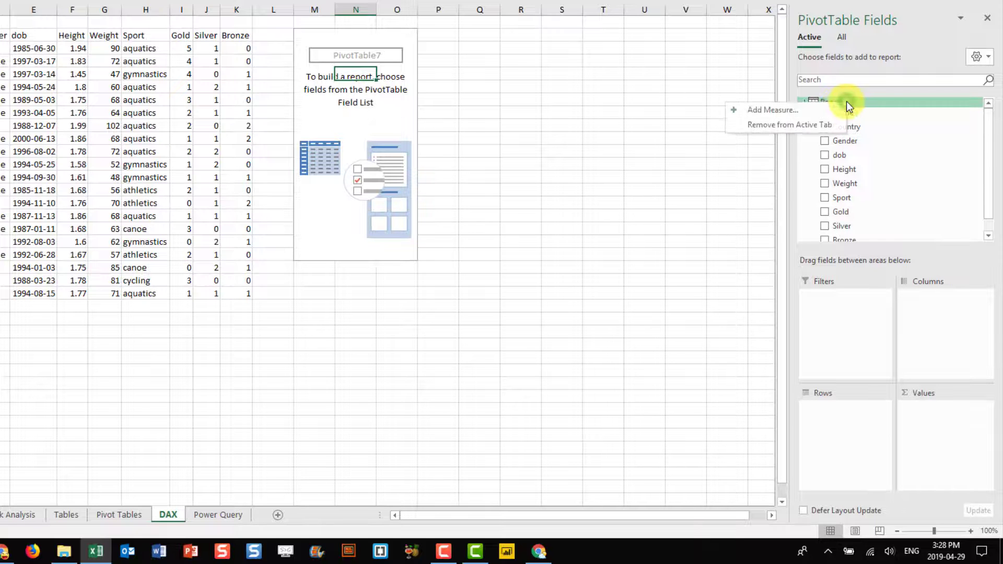
{"action": "left_click", "coordinate": [819, 111]}
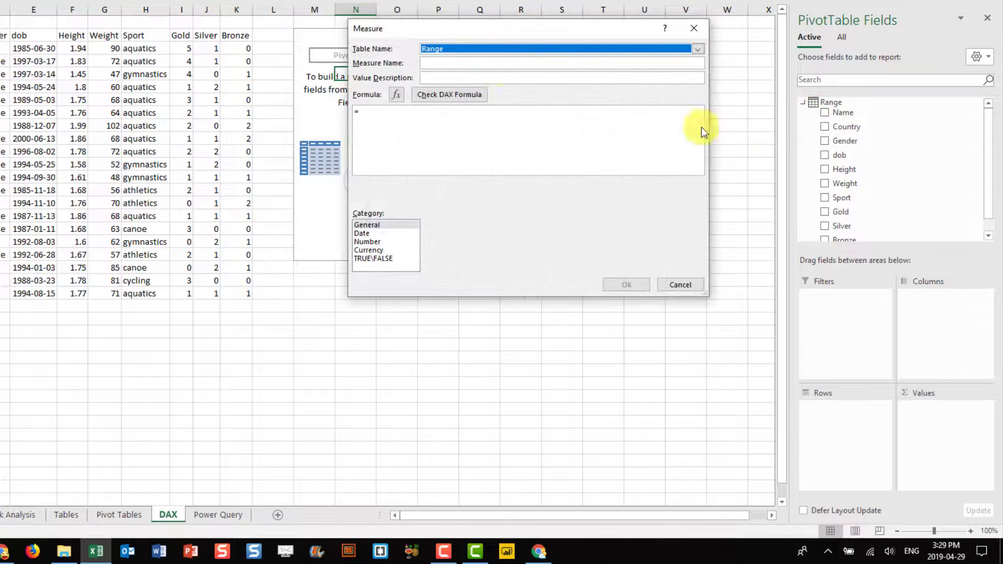
{"action": "left_click", "coordinate": [448, 63]}
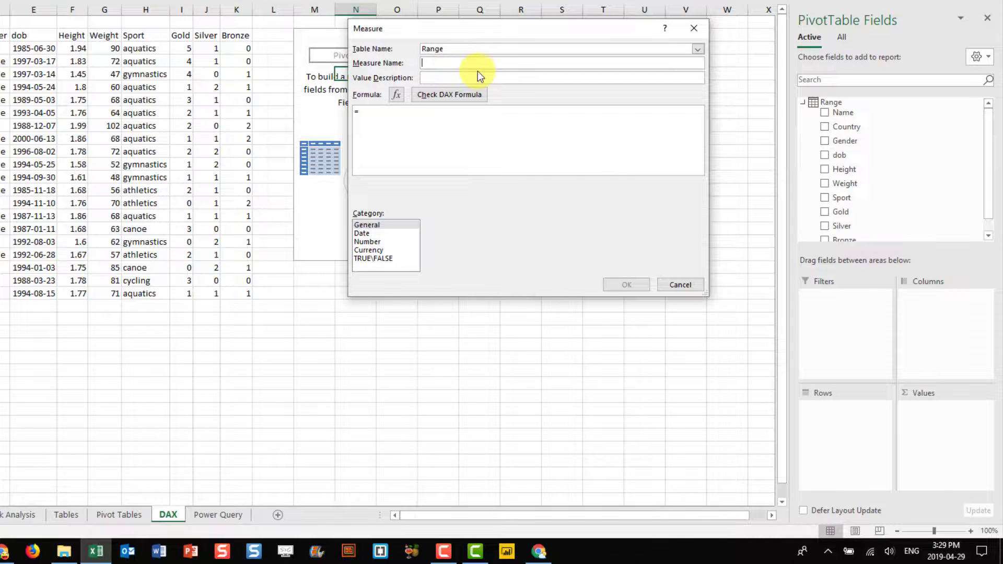
{"action": "type", "text": "Sum of"}
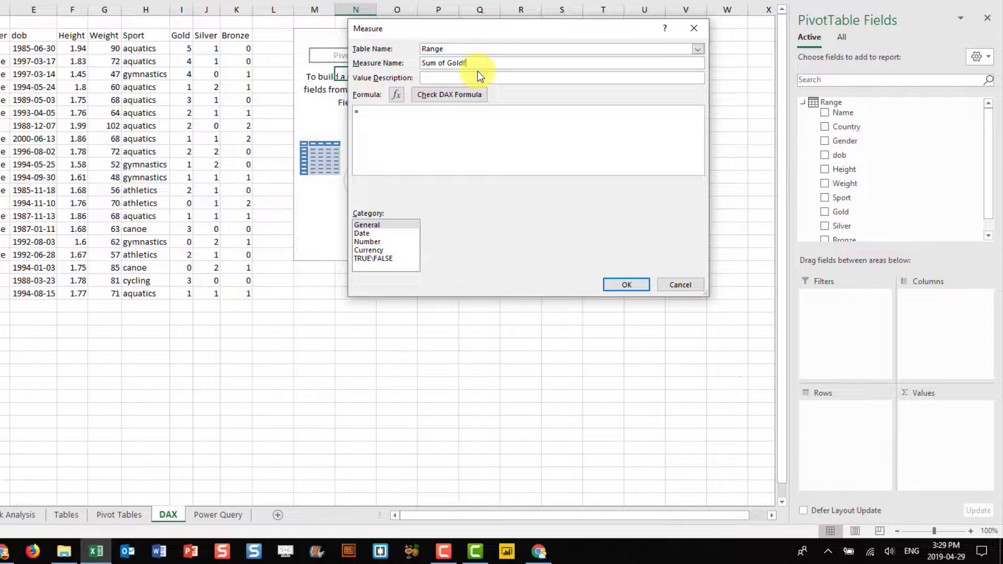
{"action": "type", "text": " Gold"}
Define the measure's formula as =SUM(Range[Gold]) with the General category and create the measure
{"action": "left_click", "coordinate": [443, 116]}
{"action": "type", "text": "sum"}
{"action": "double_click", "coordinate": [438, 124]}
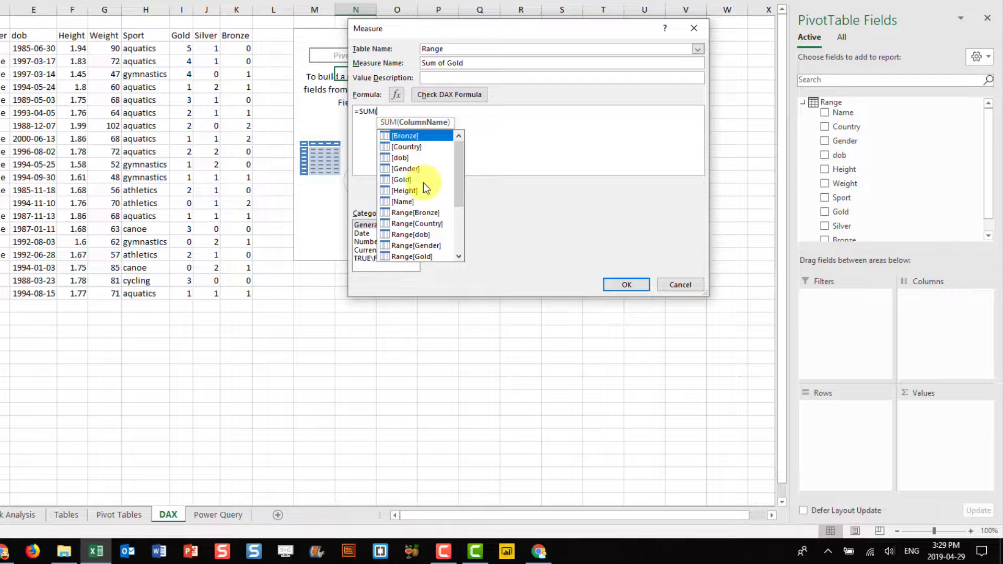
{"action": "double_click", "coordinate": [413, 257]}
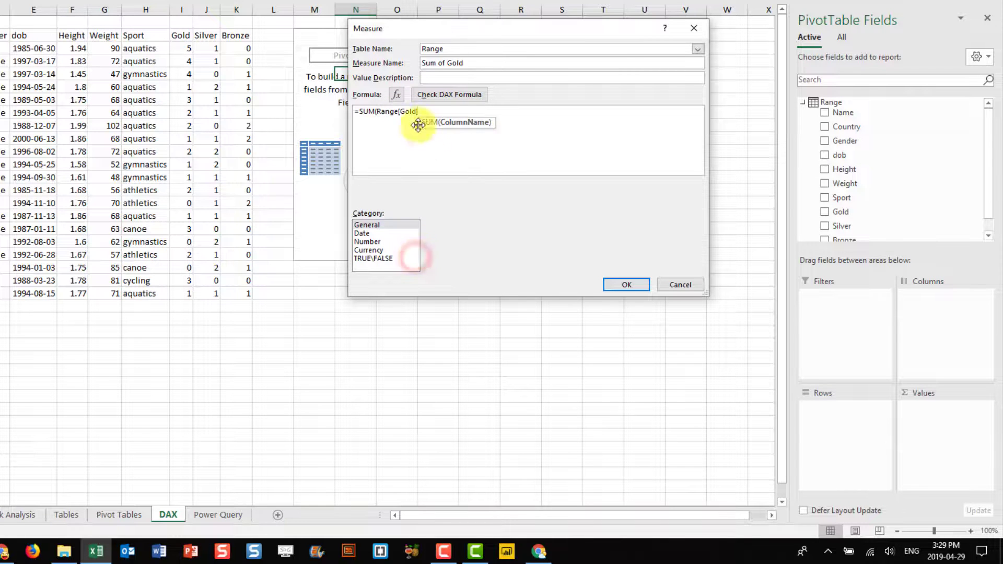
{"action": "type", "text": ")"}
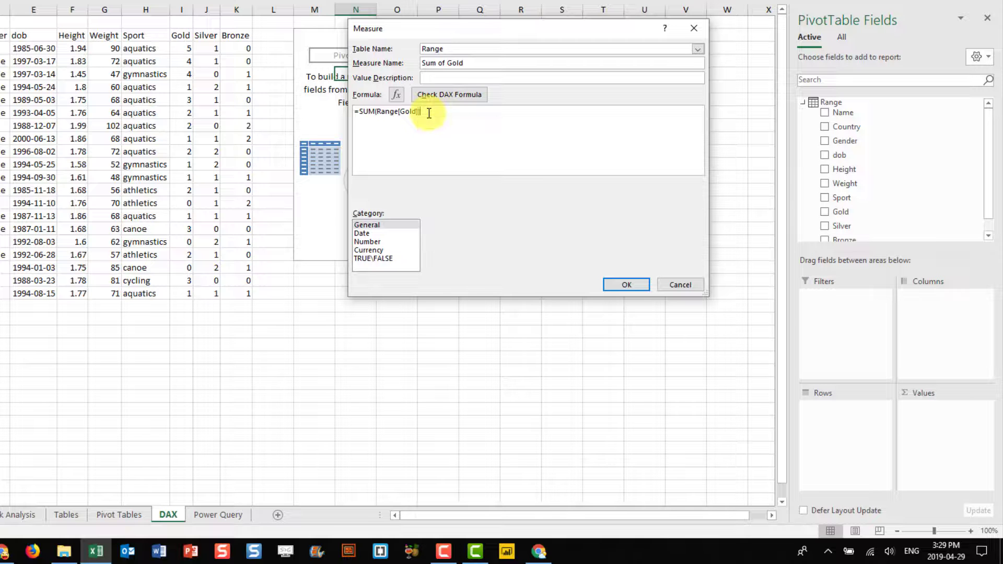
{"action": "left_click", "coordinate": [373, 223]}
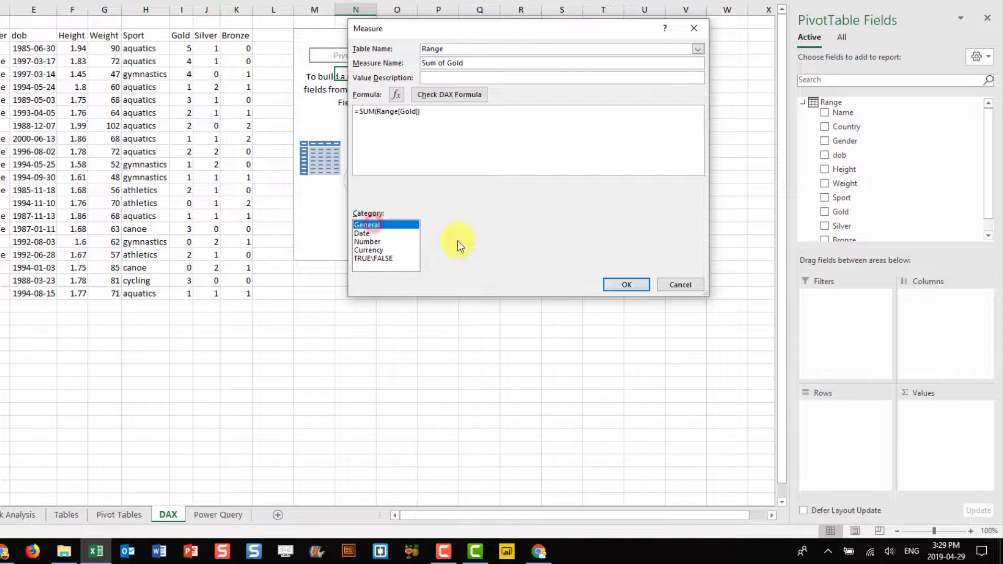
{"action": "left_click", "coordinate": [638, 281]}
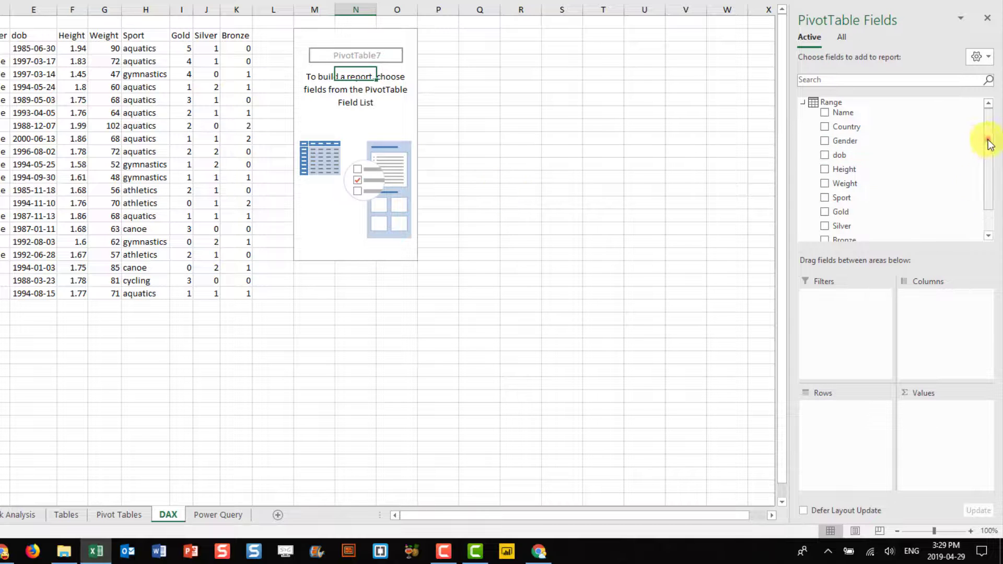
Add the Sum of Gold measure to the PivotTable's values
{"action": "left_click_drag", "start_coordinate": [989, 139], "coordinate": [980, 210]}
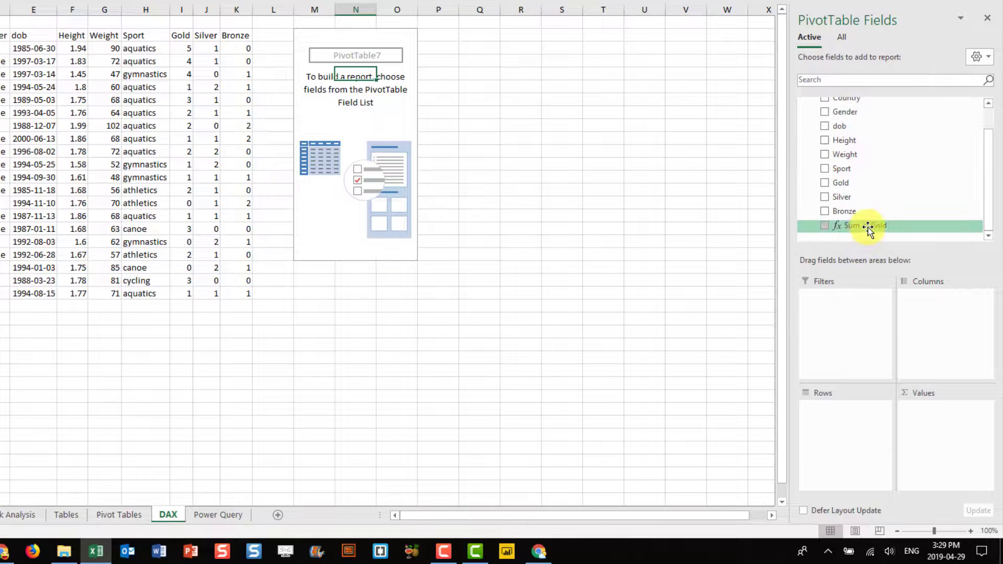
{"action": "left_click_drag", "start_coordinate": [867, 227], "coordinate": [933, 415]}
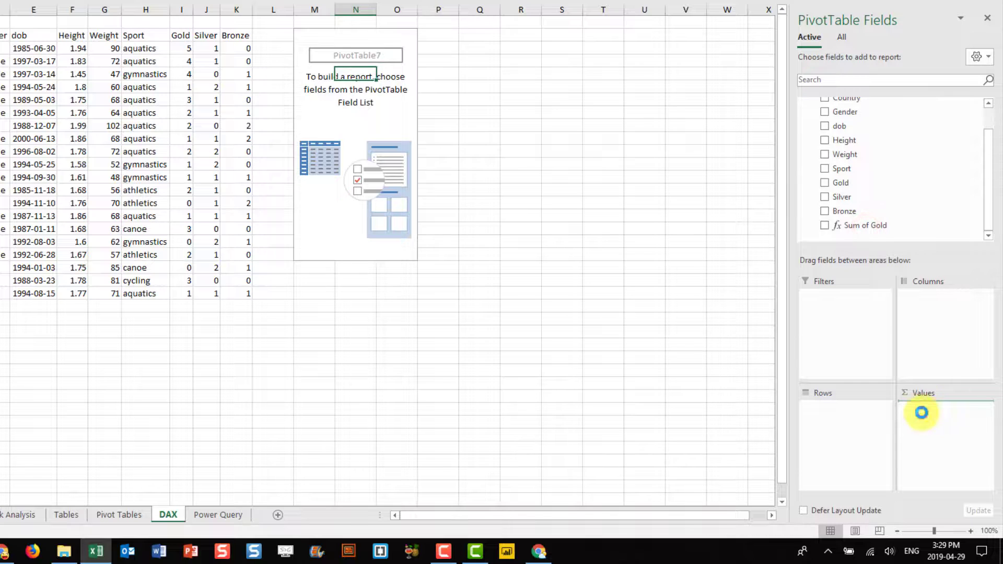
{"action": "left_click", "coordinate": [325, 50]}
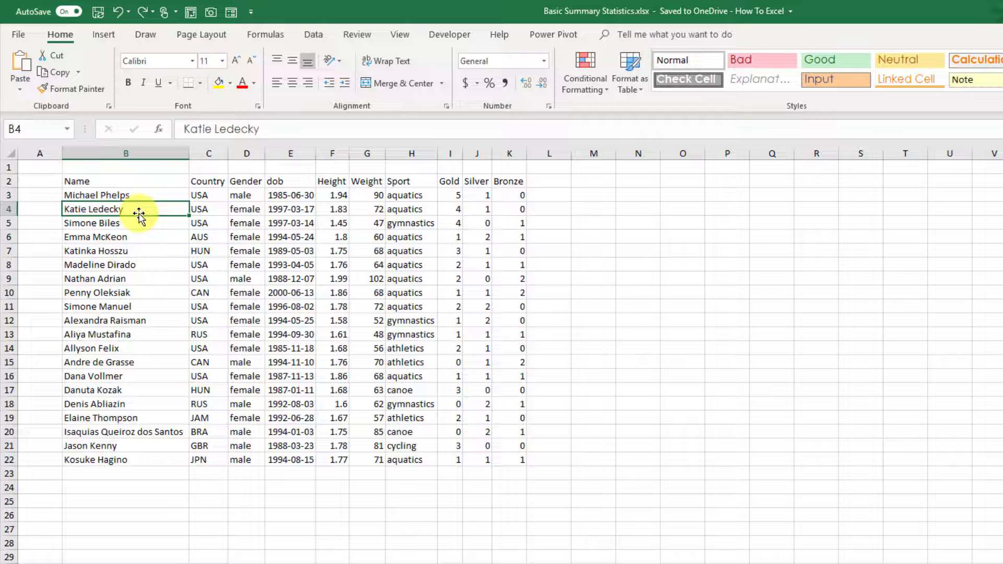
Load B2:K22 into the Power Query Editor as a table with headers
{"action": "left_click_drag", "start_coordinate": [149, 184], "coordinate": [499, 454]}
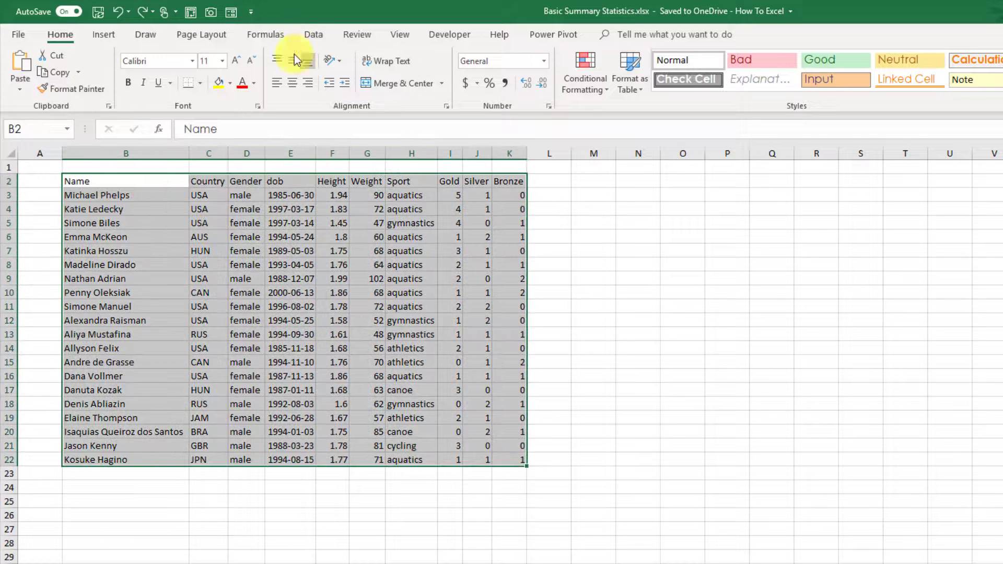
{"action": "left_click", "coordinate": [313, 34]}
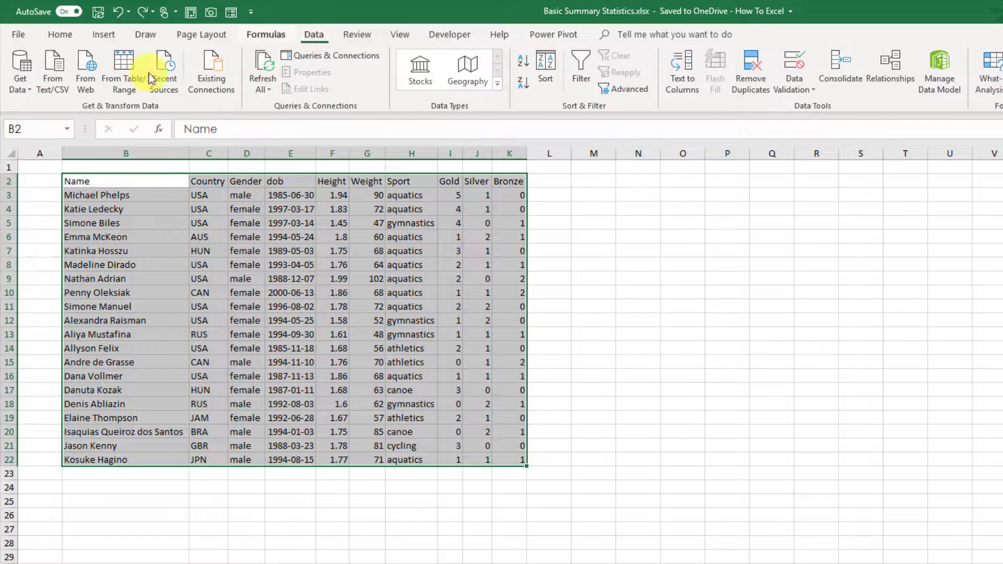
{"action": "left_click", "coordinate": [119, 77]}
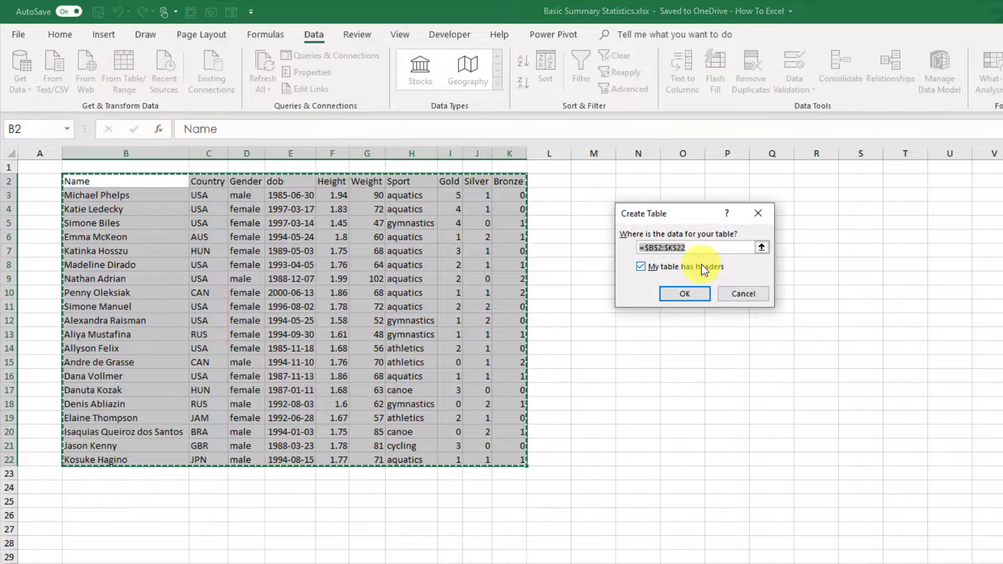
{"action": "left_click", "coordinate": [676, 291]}
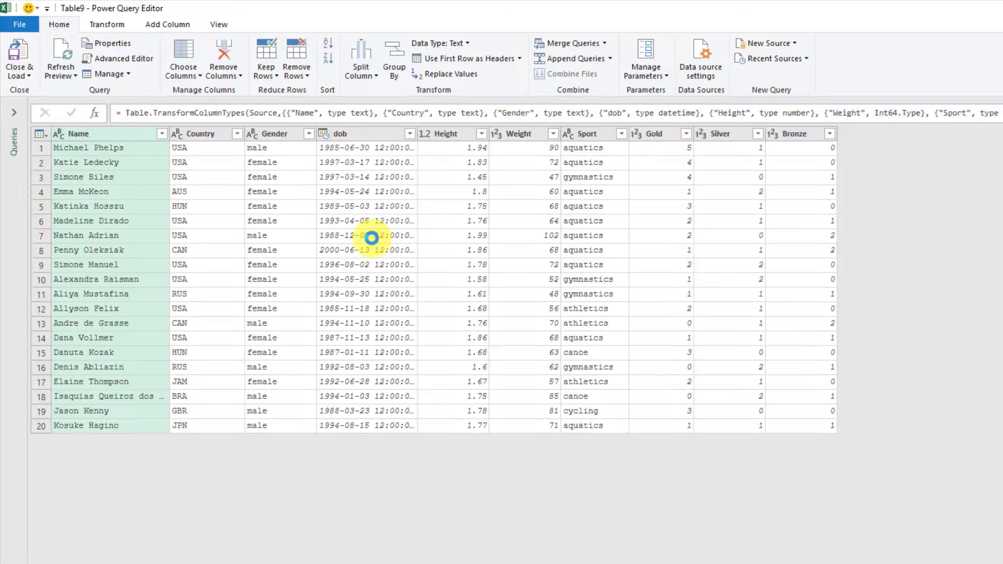
Calculate the Sum statistic of the Gold column in the query, and remove that applied step again
{"action": "left_click", "coordinate": [671, 134]}
{"action": "left_click", "coordinate": [741, 136]}
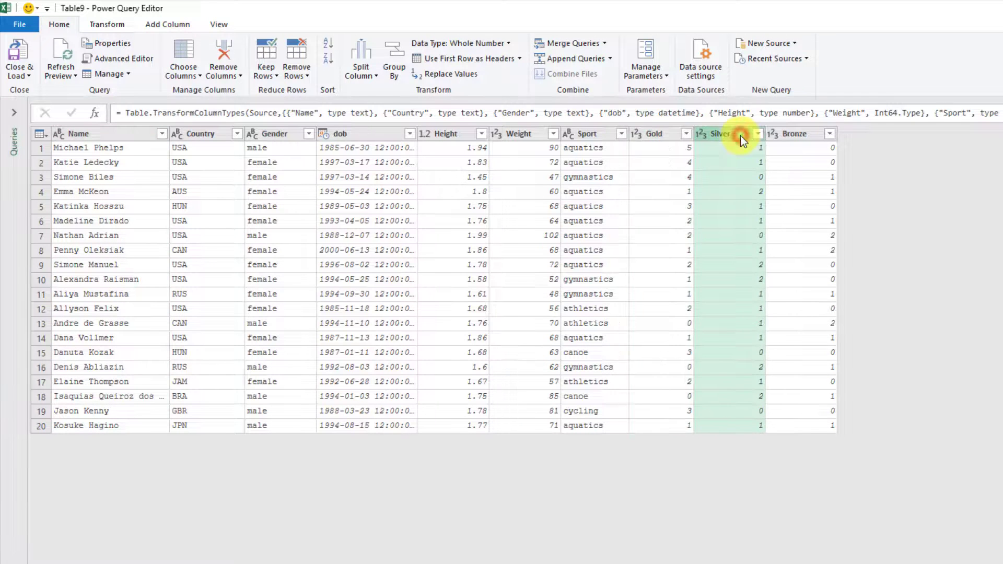
{"action": "left_click", "coordinate": [810, 135]}
{"action": "left_click", "coordinate": [673, 137]}
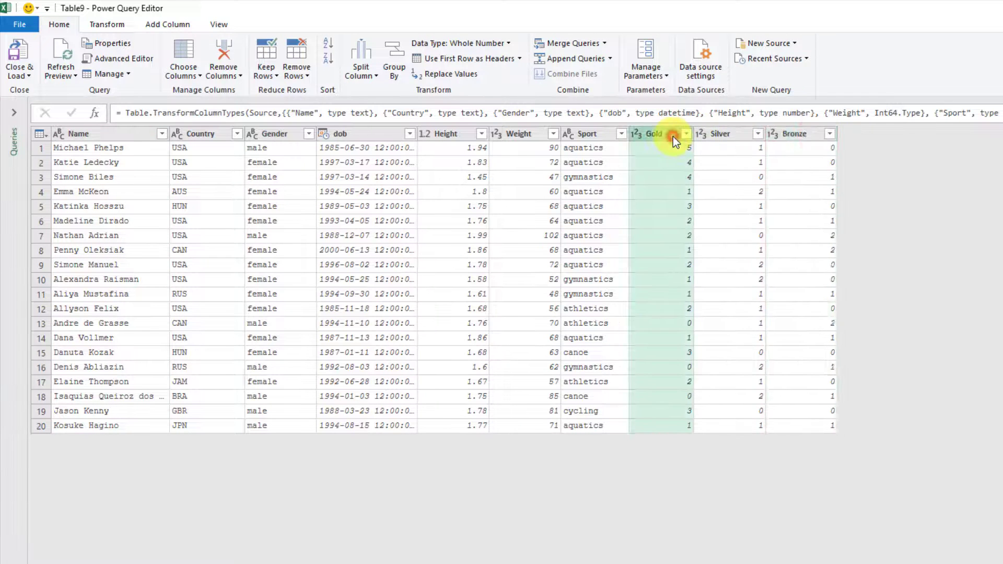
{"action": "left_click", "coordinate": [112, 26]}
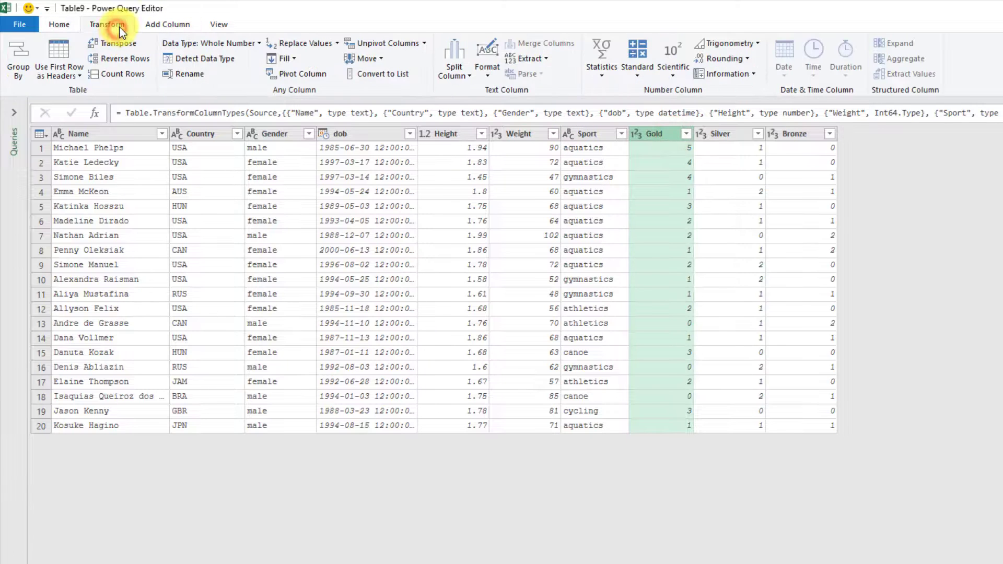
{"action": "left_click", "coordinate": [604, 79]}
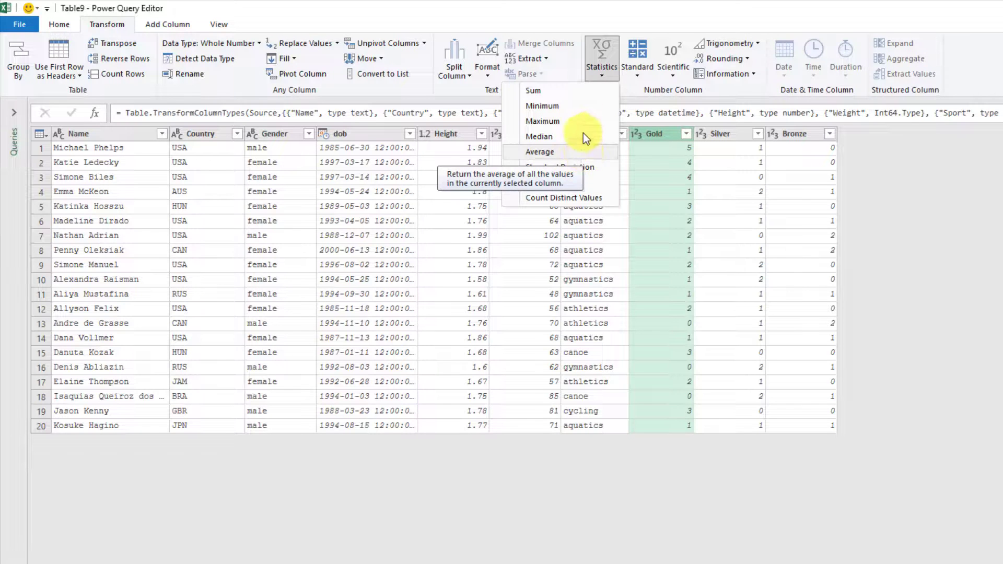
{"action": "left_click", "coordinate": [581, 93]}
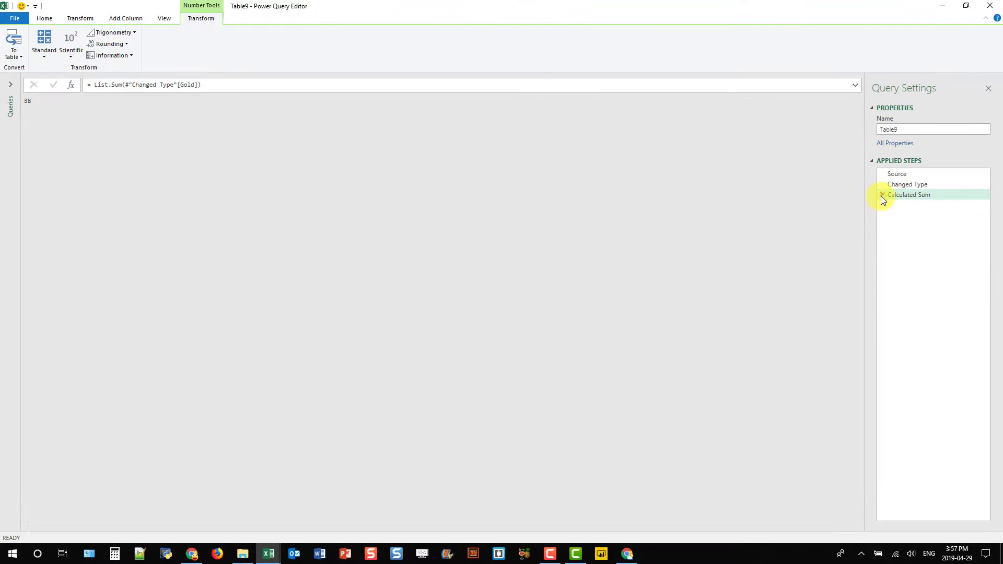
{"action": "left_click", "coordinate": [883, 194]}
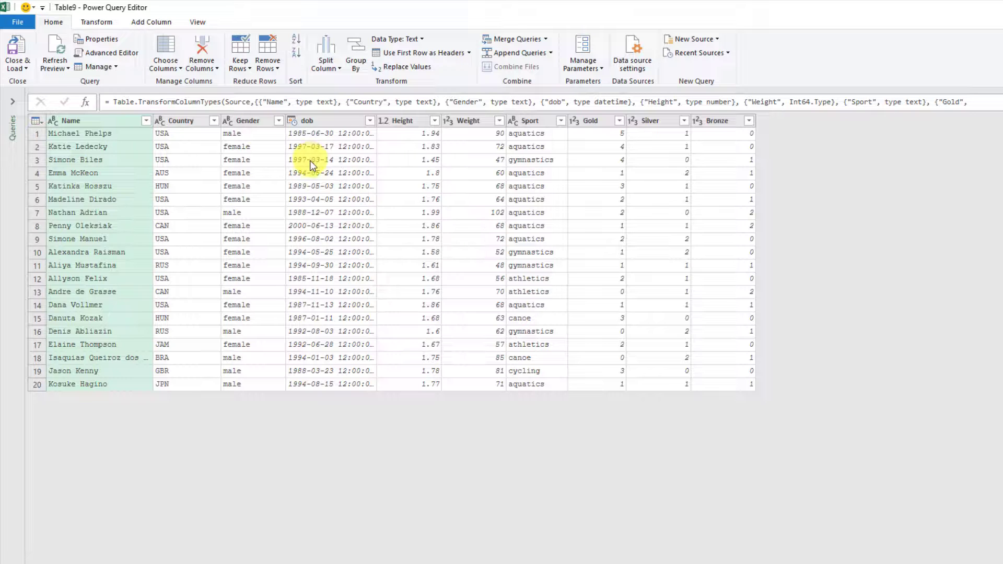
Open an advanced Group By on the query and delete the Name grouping
{"action": "left_click", "coordinate": [108, 24]}
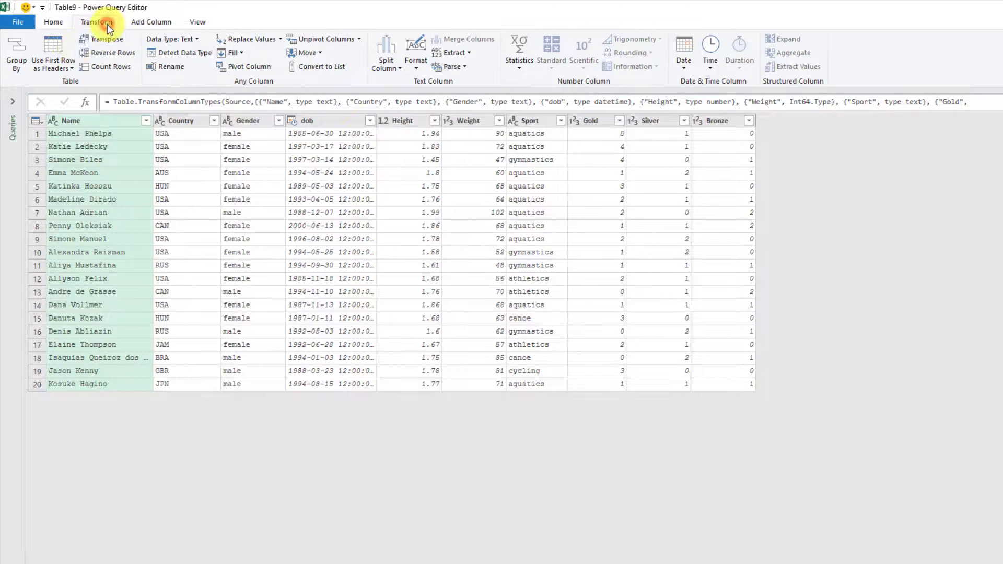
{"action": "left_click", "coordinate": [15, 68]}
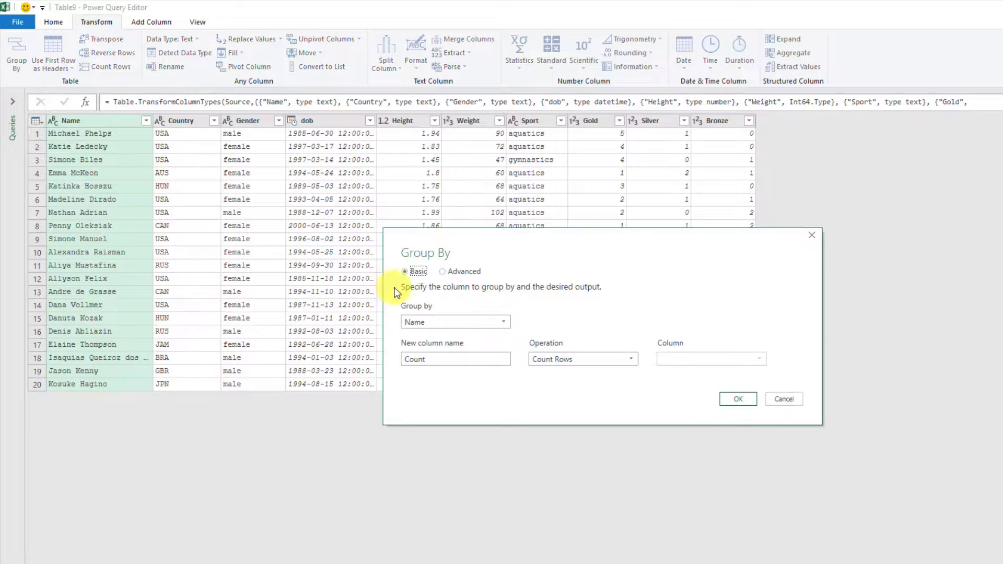
{"action": "left_click", "coordinate": [443, 274]}
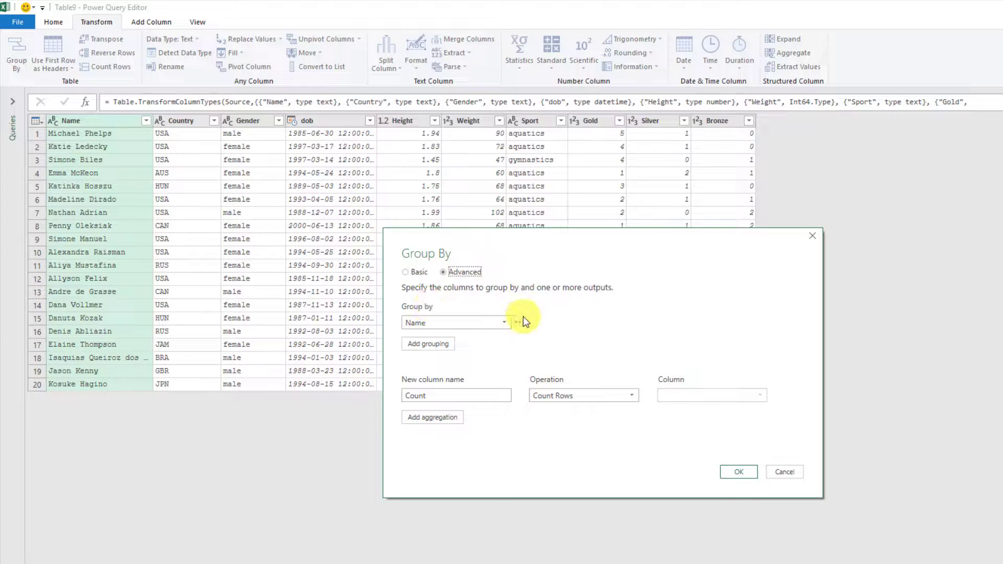
{"action": "left_click", "coordinate": [520, 321]}
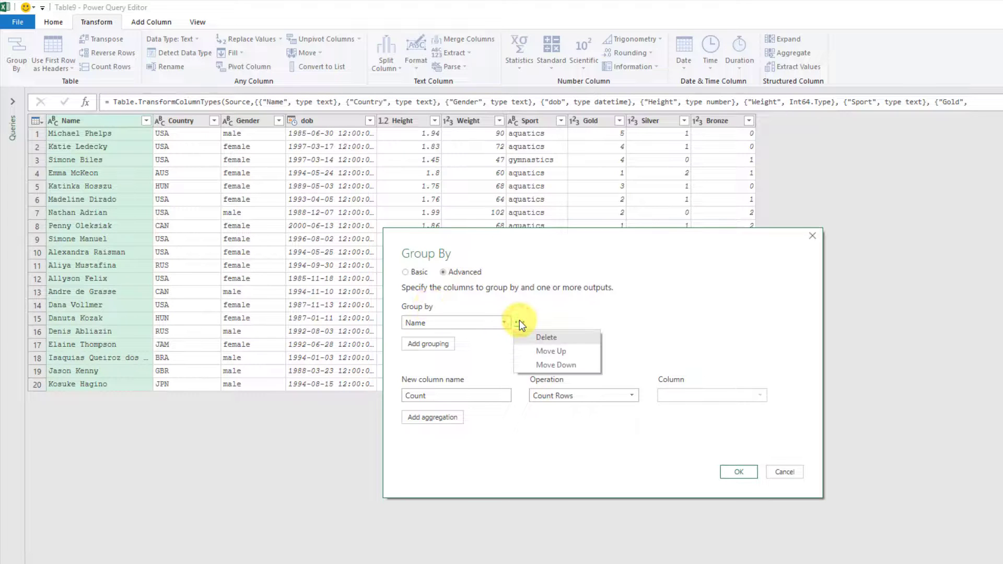
{"action": "left_click", "coordinate": [542, 338]}
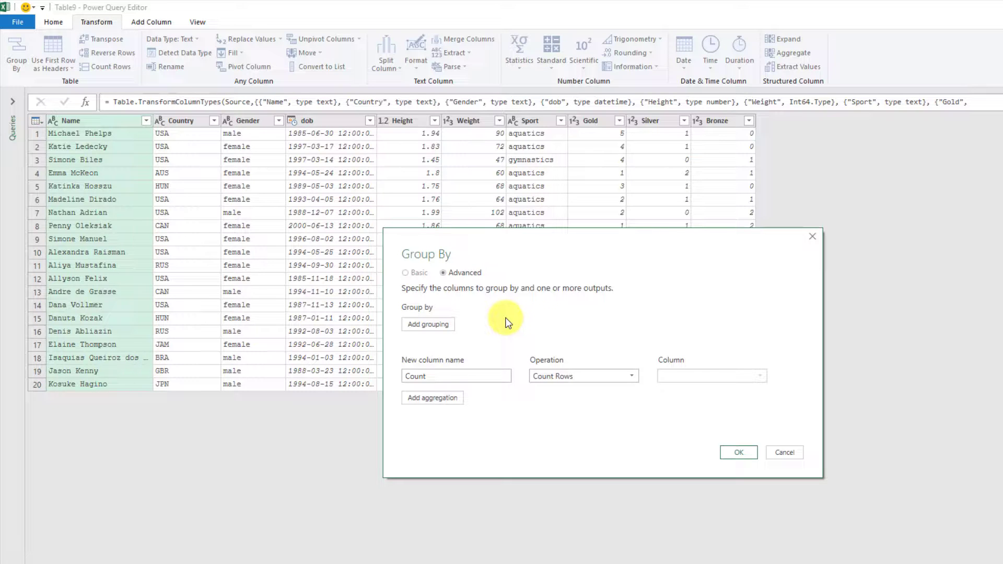
Add four more aggregation rows below Count in the Group By settings
{"action": "left_click", "coordinate": [445, 398]}
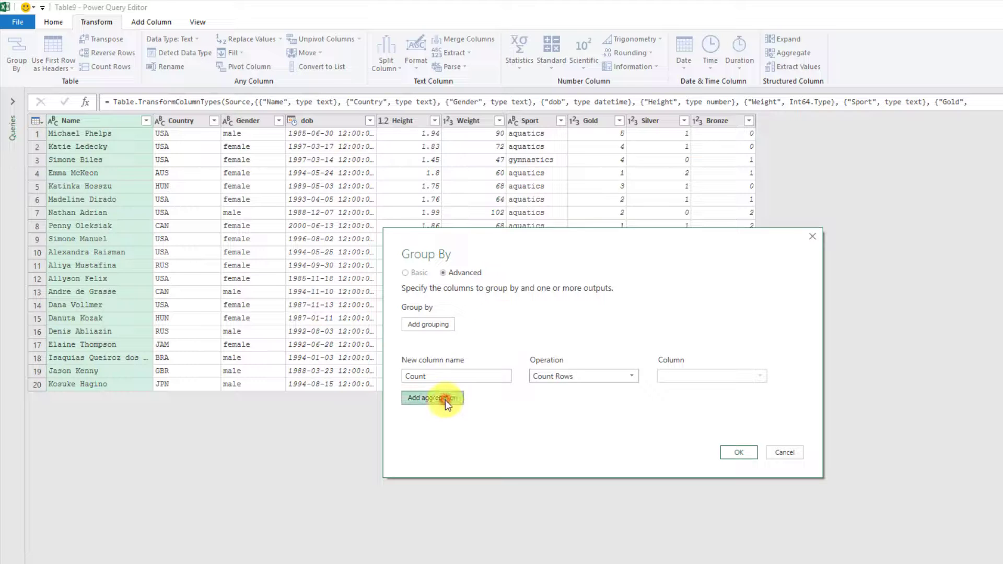
{"action": "left_click", "coordinate": [447, 420]}
{"action": "left_click", "coordinate": [448, 440]}
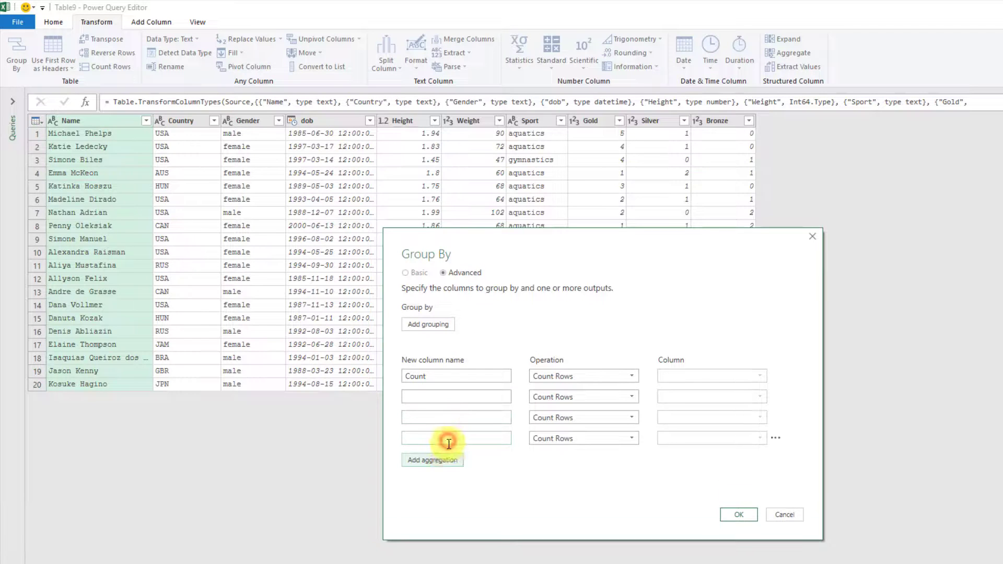
{"action": "left_click", "coordinate": [452, 463]}
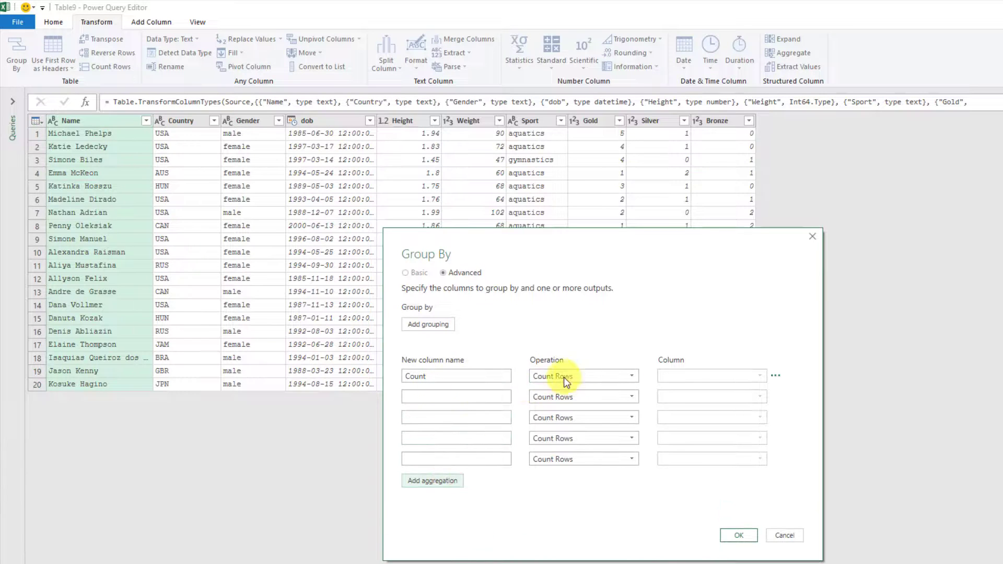
Set the second aggregation to a new column named Sum that uses the Sum operation on Gold
{"action": "left_click", "coordinate": [486, 398]}
{"action": "type", "text": "Sum"}
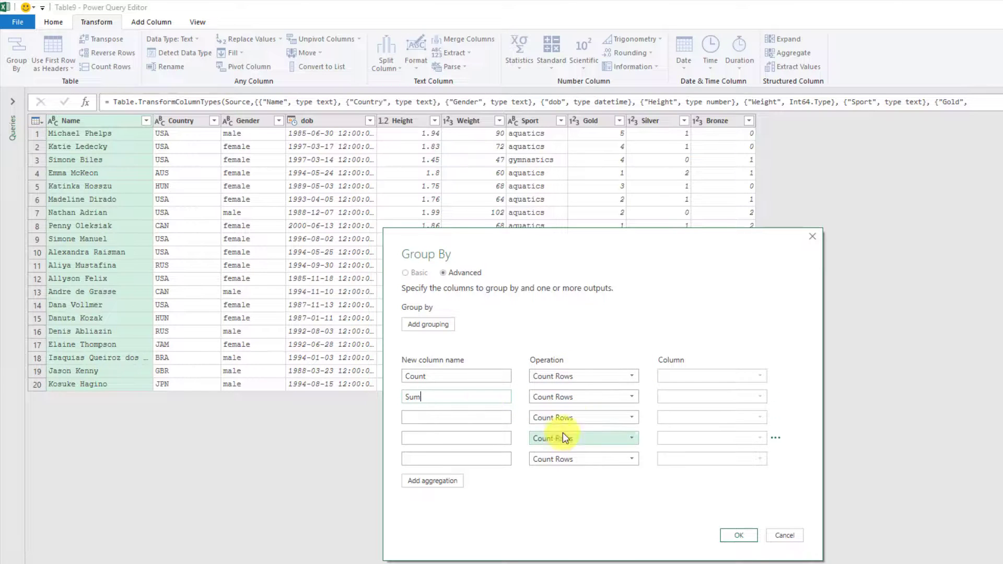
{"action": "left_click", "coordinate": [577, 396]}
{"action": "left_click", "coordinate": [572, 411]}
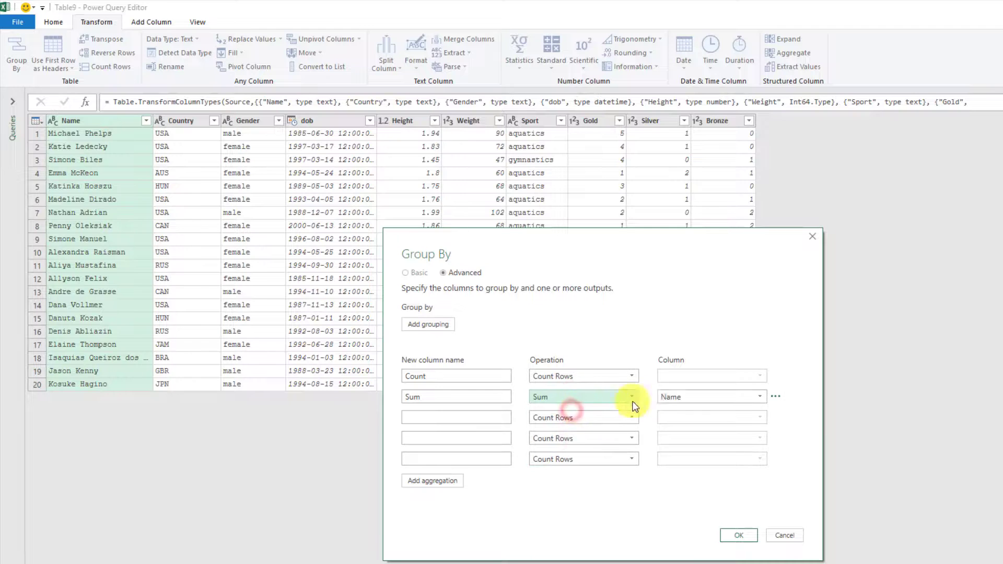
{"action": "left_click", "coordinate": [672, 397]}
{"action": "left_click", "coordinate": [675, 498]}
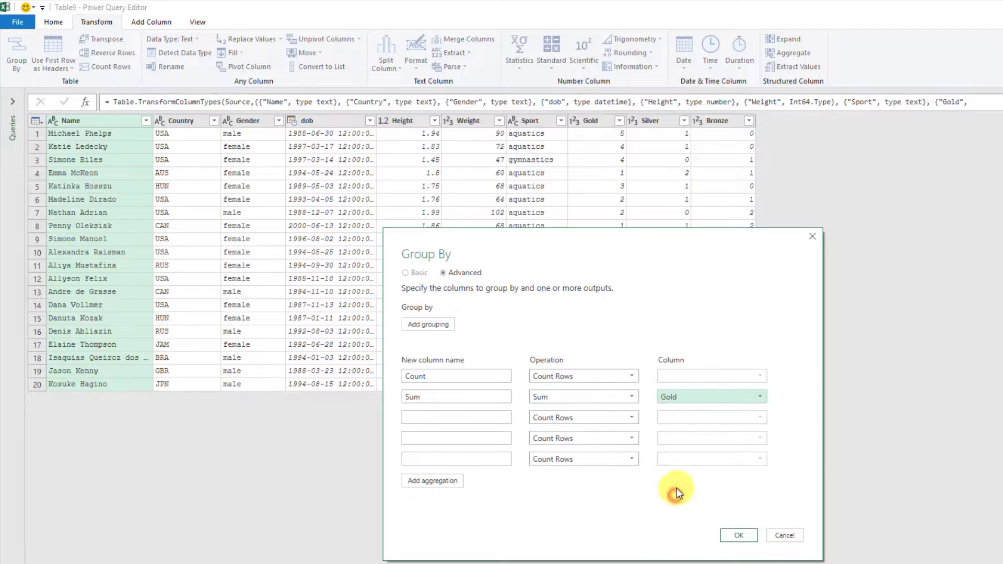
Set the third aggregation to a new column named Average that uses the Average operation on Gold
{"action": "left_click", "coordinate": [468, 414]}
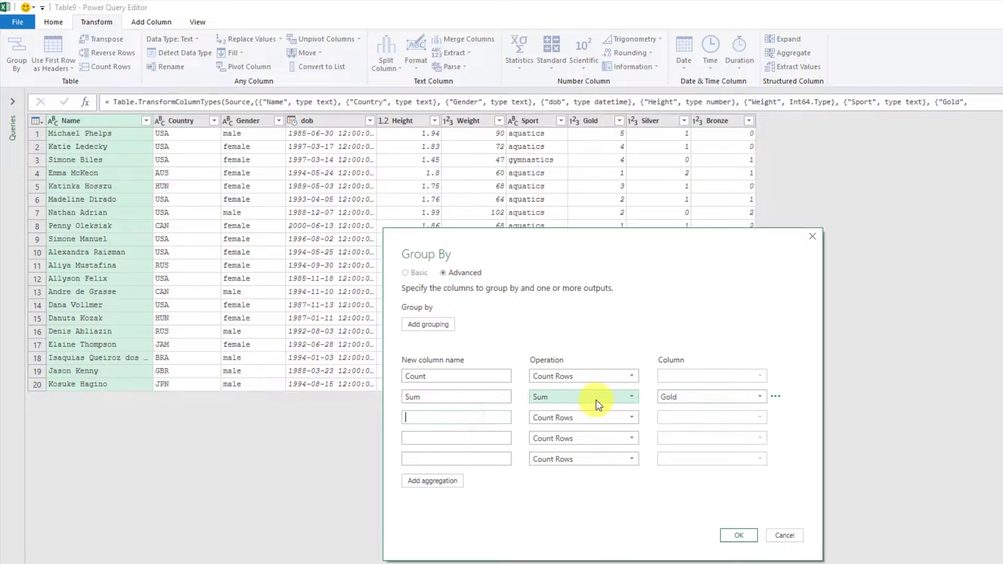
{"action": "type", "text": "Average"}
{"action": "left_click", "coordinate": [609, 416]}
{"action": "left_click", "coordinate": [601, 448]}
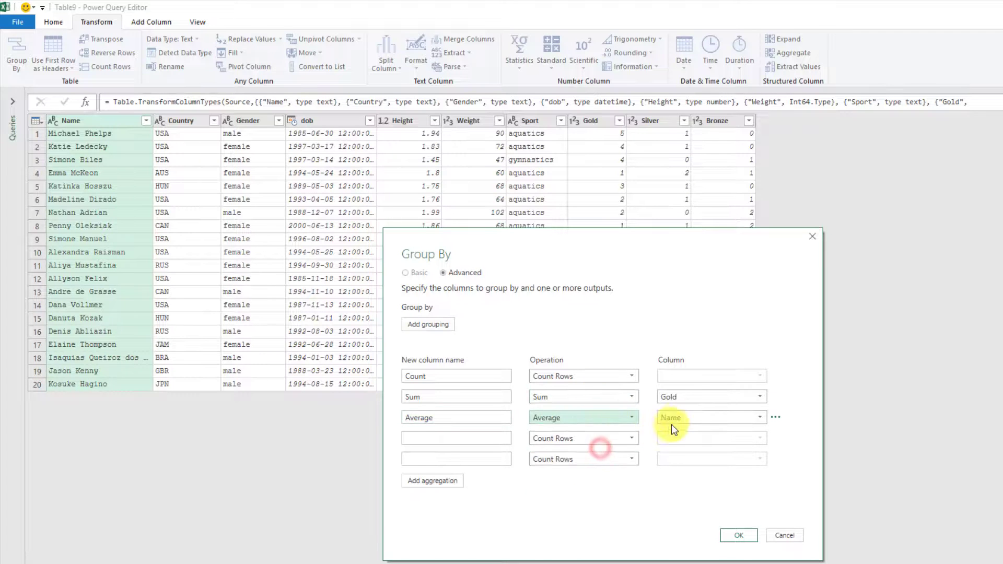
{"action": "left_click", "coordinate": [675, 418]}
{"action": "left_click", "coordinate": [675, 524]}
Set the fourth aggregation to a new column named Min that uses the Min operation on Gold
{"action": "left_click", "coordinate": [432, 439]}
{"action": "type", "text": "Min"}
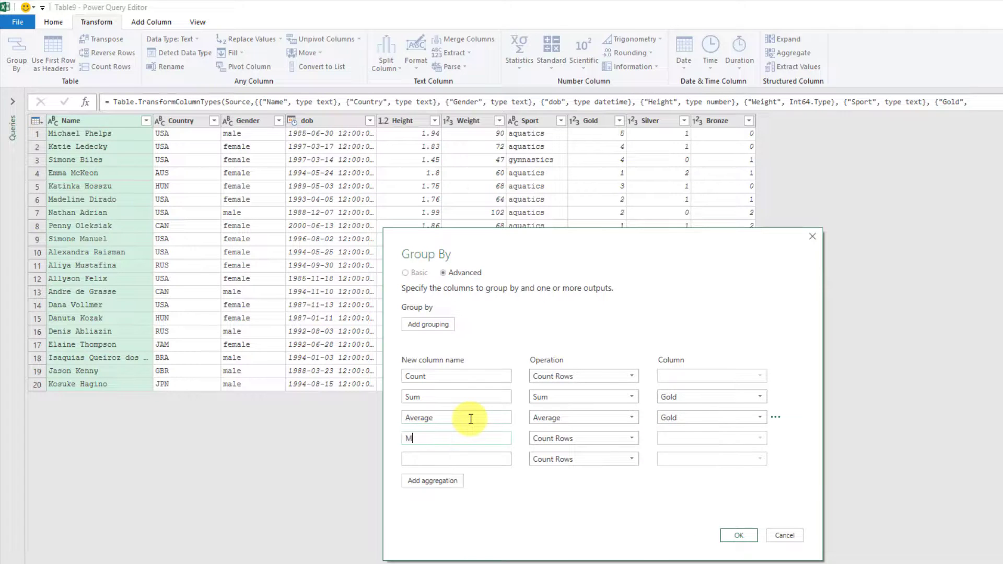
{"action": "left_click", "coordinate": [550, 433]}
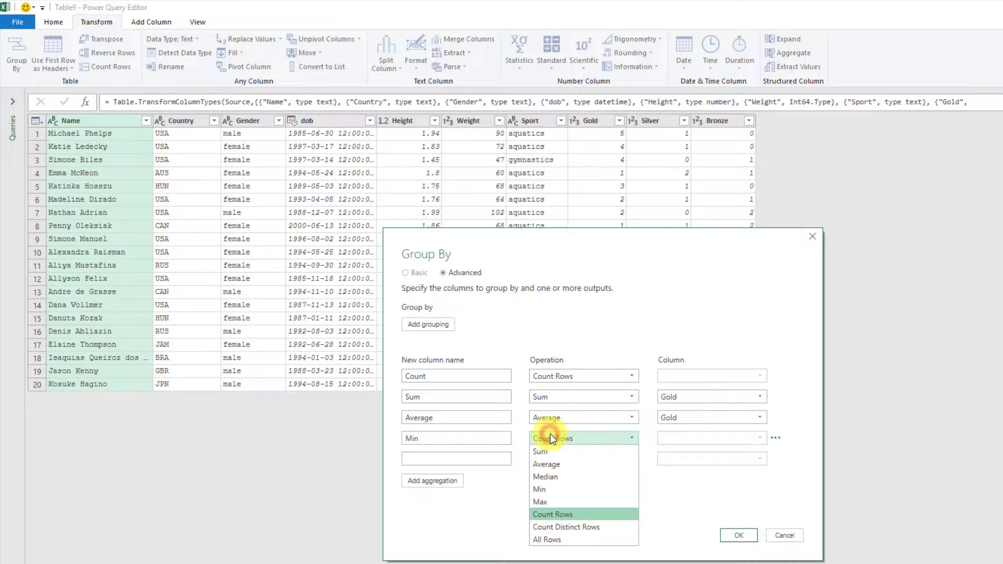
{"action": "left_click", "coordinate": [547, 485]}
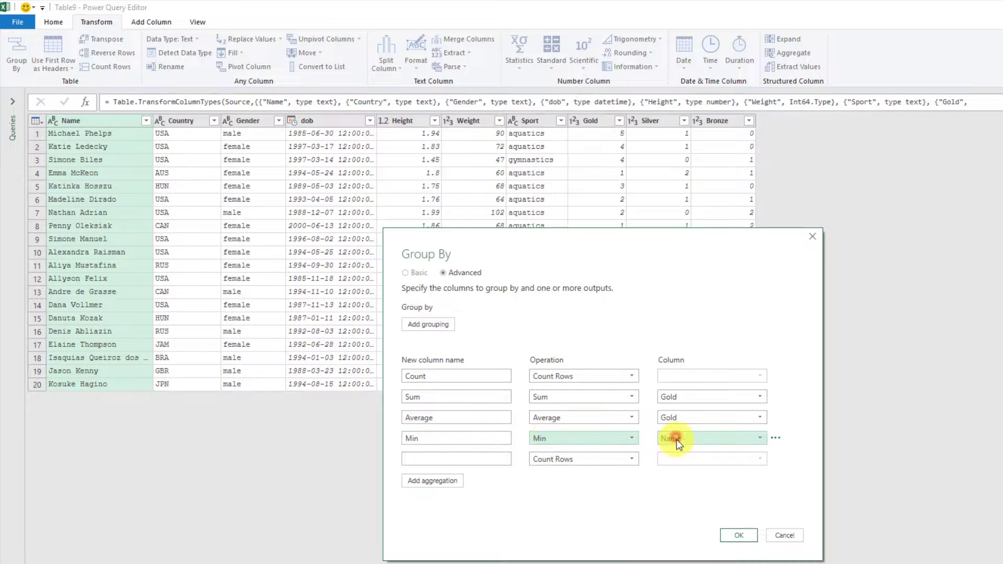
{"action": "left_click", "coordinate": [669, 439]}
{"action": "left_click", "coordinate": [672, 535]}
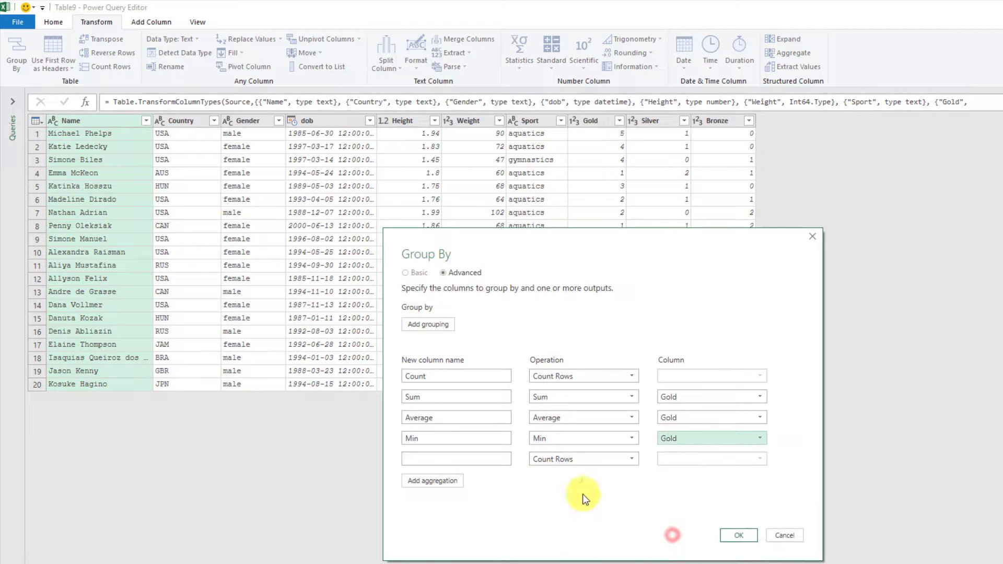
Set the fifth aggregation to a new column named Max using the Max operation on Gold, and apply the grouping
{"action": "left_click", "coordinate": [487, 459]}
{"action": "type", "text": "Max"}
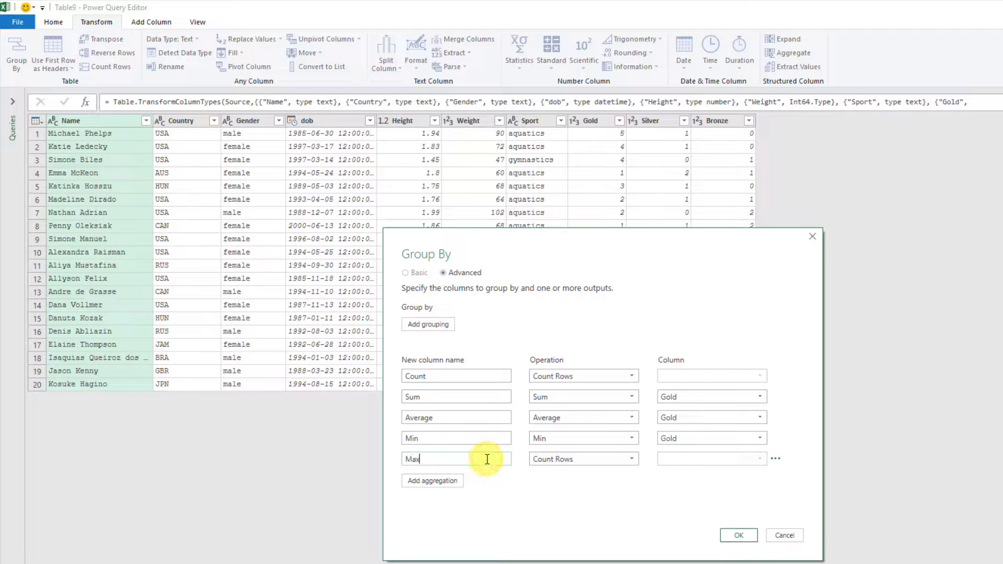
{"action": "left_click", "coordinate": [606, 458]}
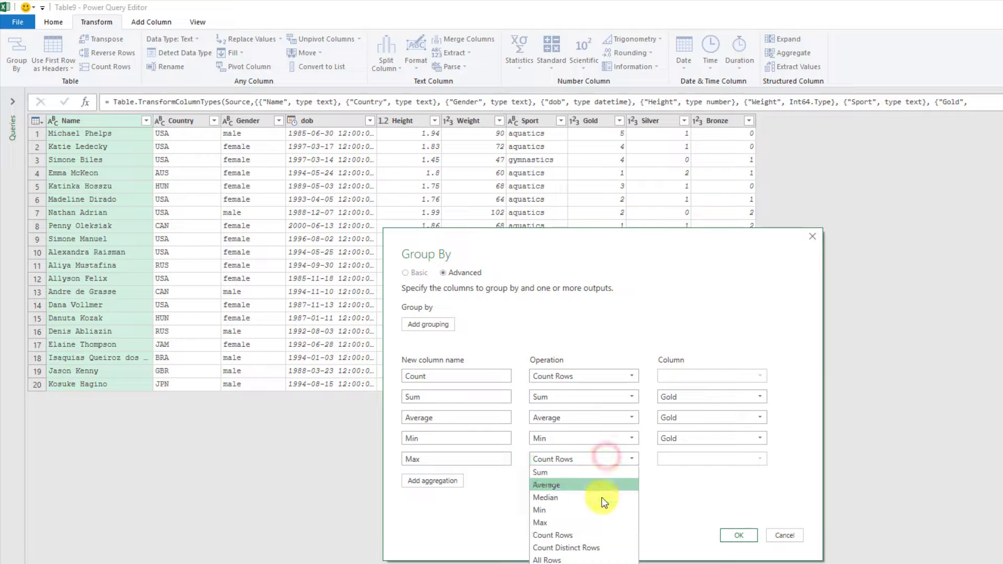
{"action": "left_click", "coordinate": [603, 523]}
{"action": "left_click", "coordinate": [682, 459]}
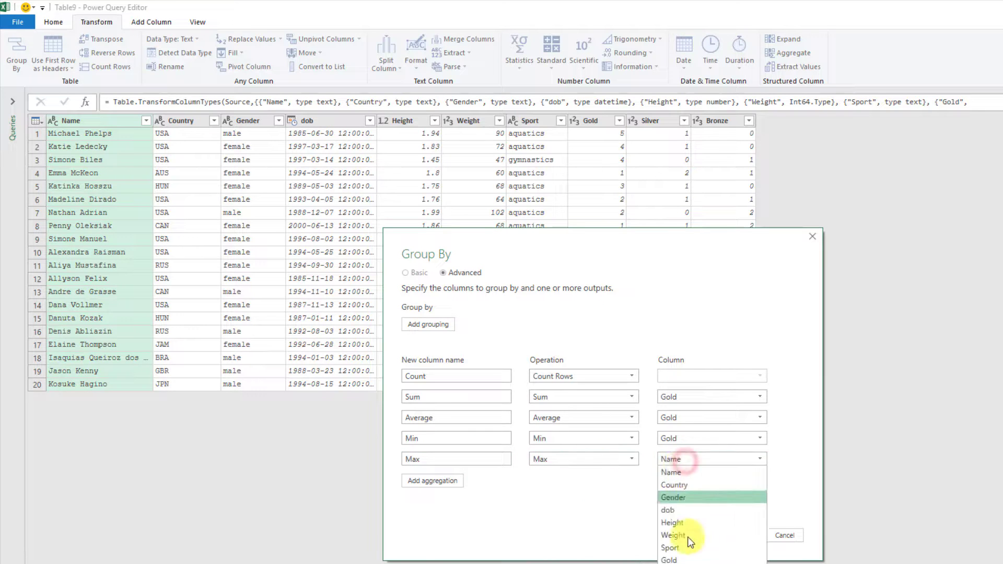
{"action": "left_click", "coordinate": [686, 559]}
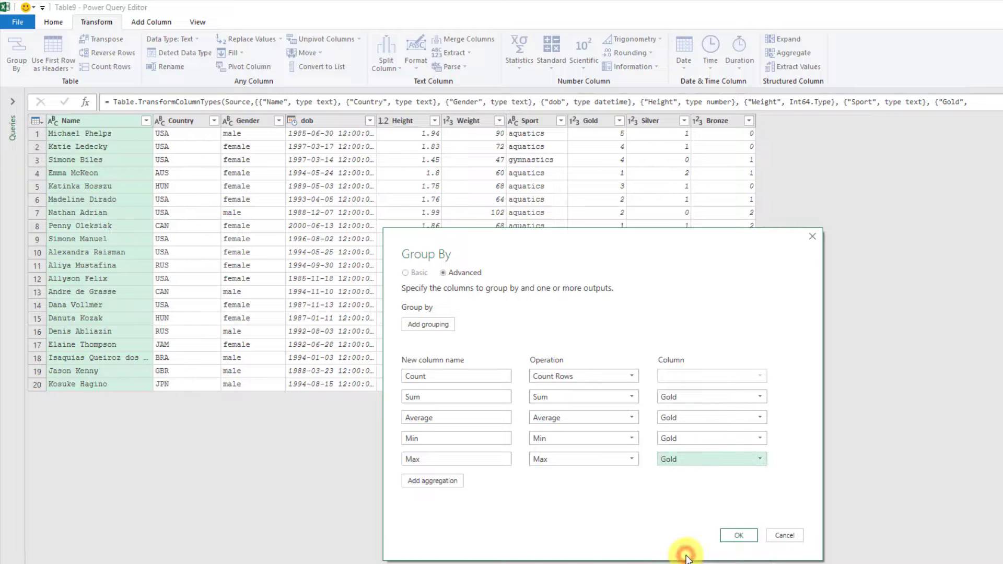
{"action": "left_click", "coordinate": [742, 536]}
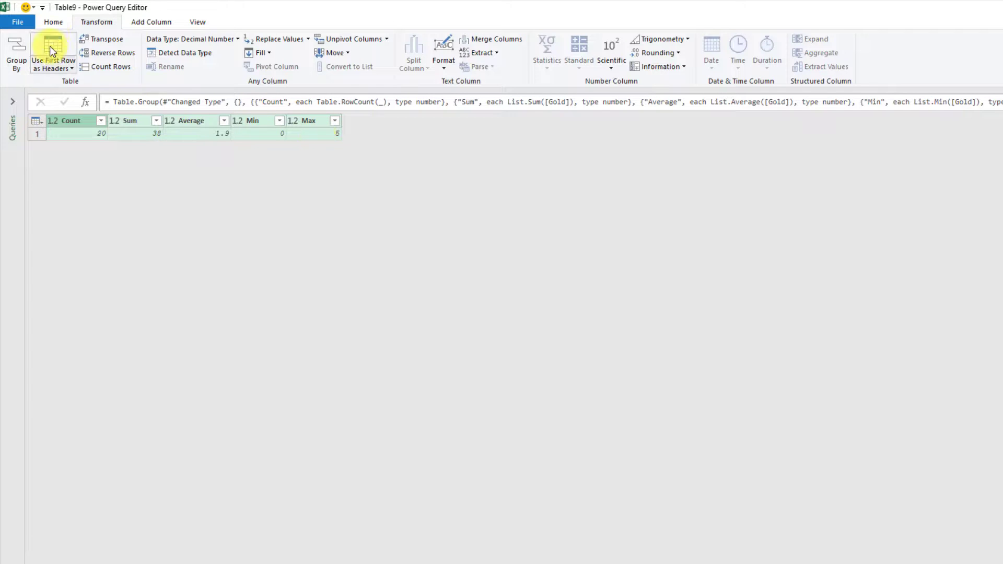
Close the query editor and load the grouped query as a table into the existing worksheet at cell M2
{"action": "left_click", "coordinate": [51, 24]}
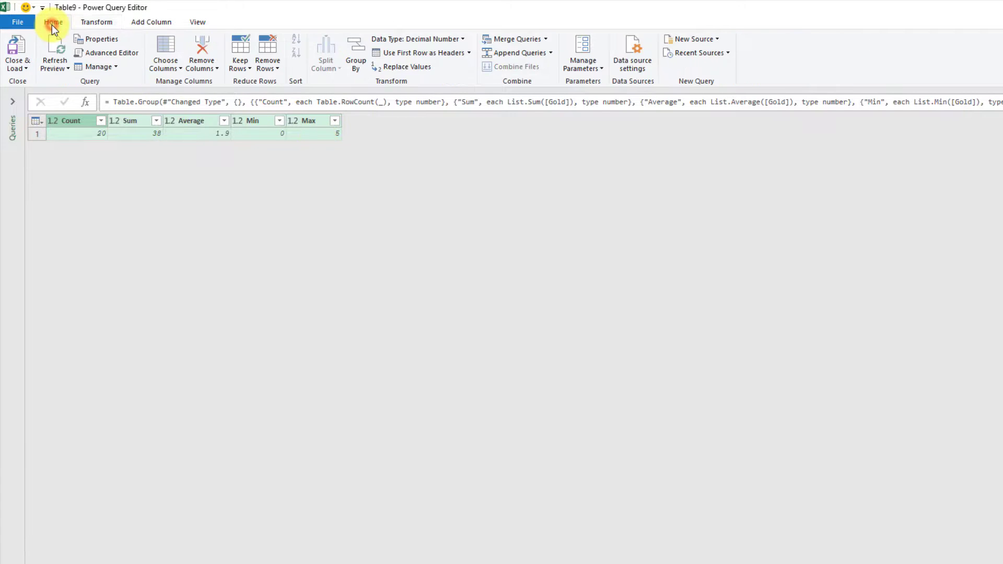
{"action": "left_click", "coordinate": [22, 67]}
{"action": "left_click", "coordinate": [39, 97]}
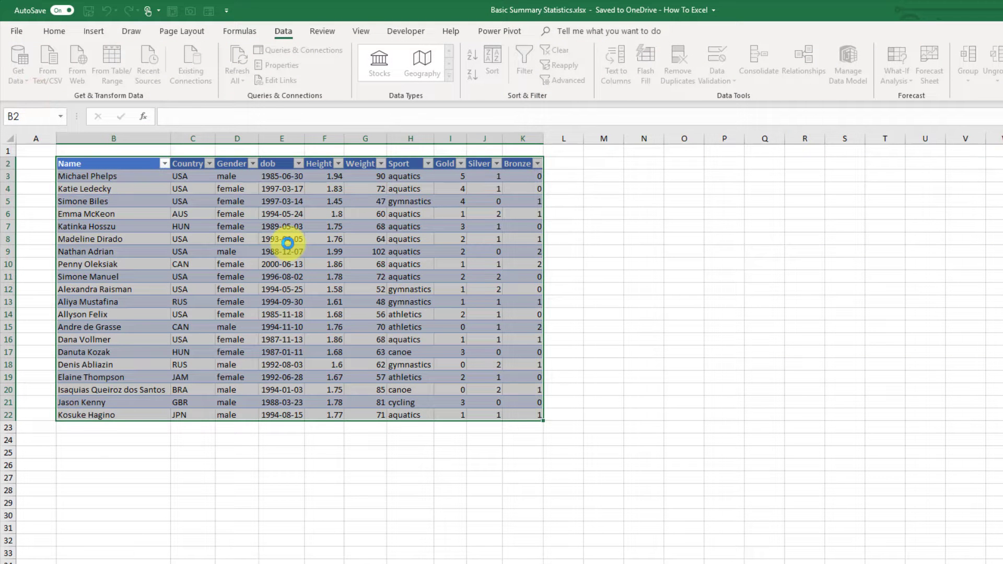
{"action": "left_click", "coordinate": [551, 242]}
{"action": "left_click_drag", "start_coordinate": [638, 155], "coordinate": [704, 179]}
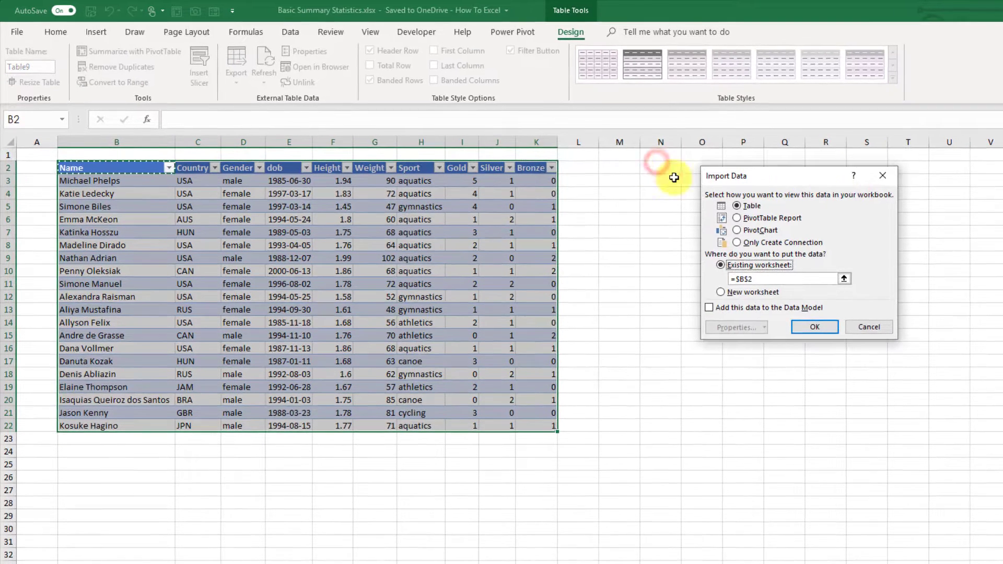
{"action": "left_click", "coordinate": [622, 166]}
{"action": "left_click", "coordinate": [825, 327]}
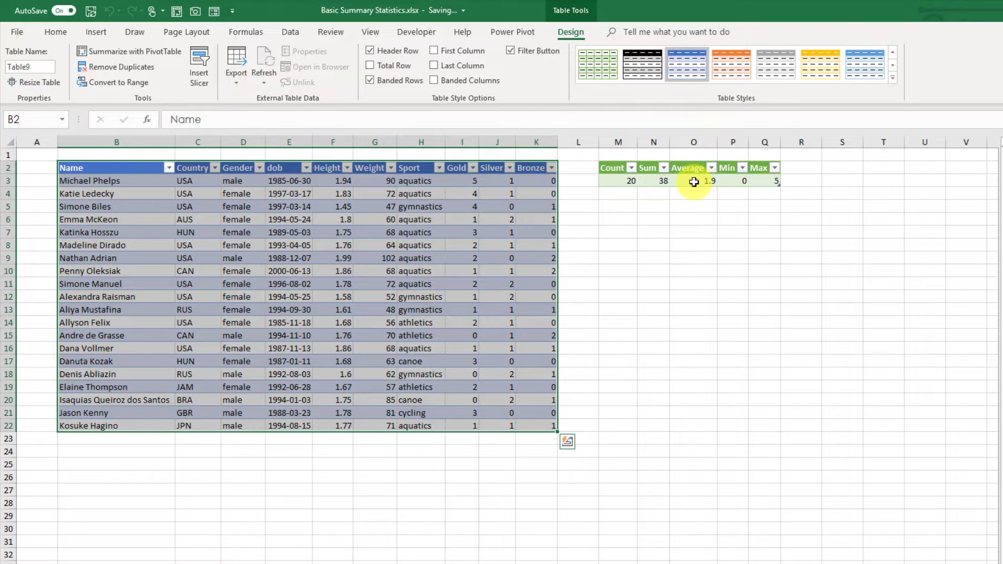
{"action": "left_click", "coordinate": [694, 181]}
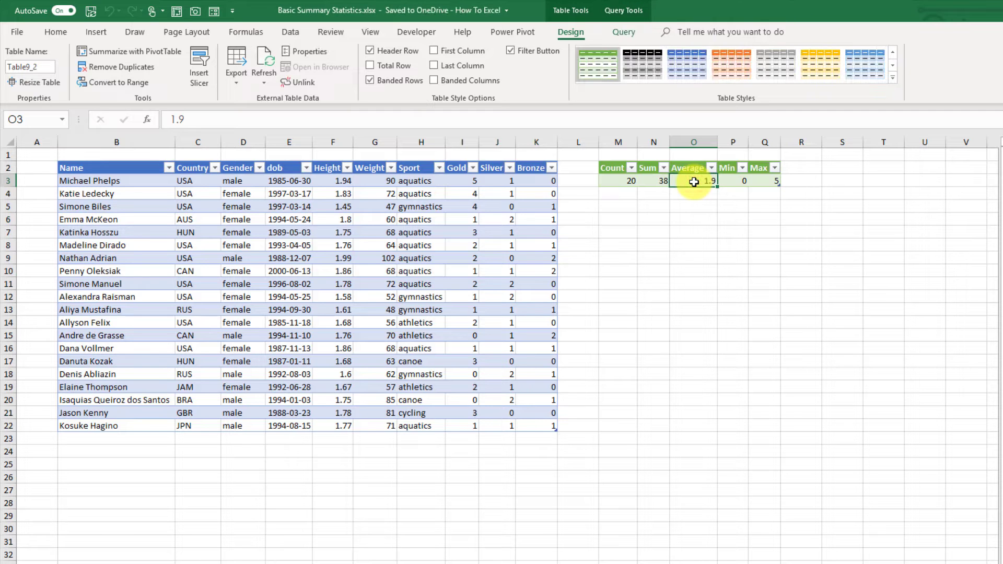